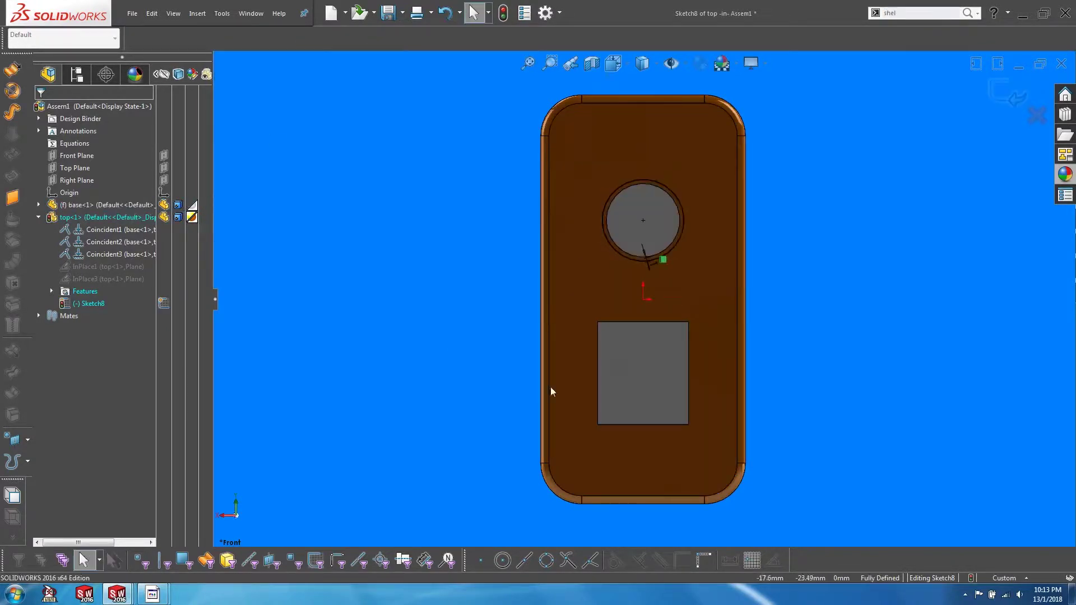
Step: Accept the offset outlines, exit the sketch, and open the top part to check Sketch8
{"action": "left_click", "coordinate": [442, 213]}
{"action": "key", "text": "ctrl+b"}
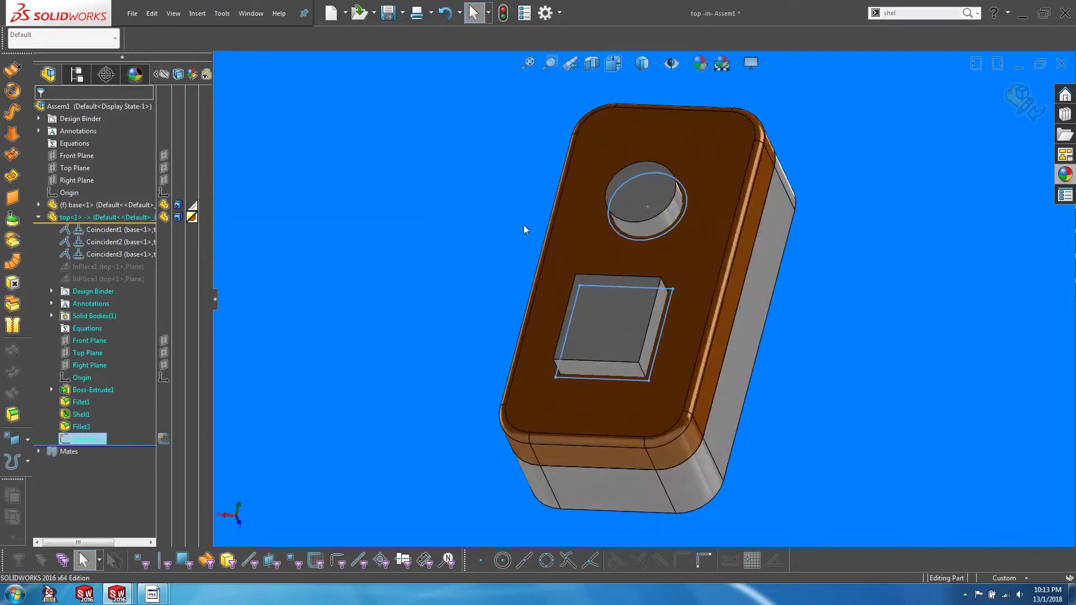
{"action": "right_click", "coordinate": [599, 162]}
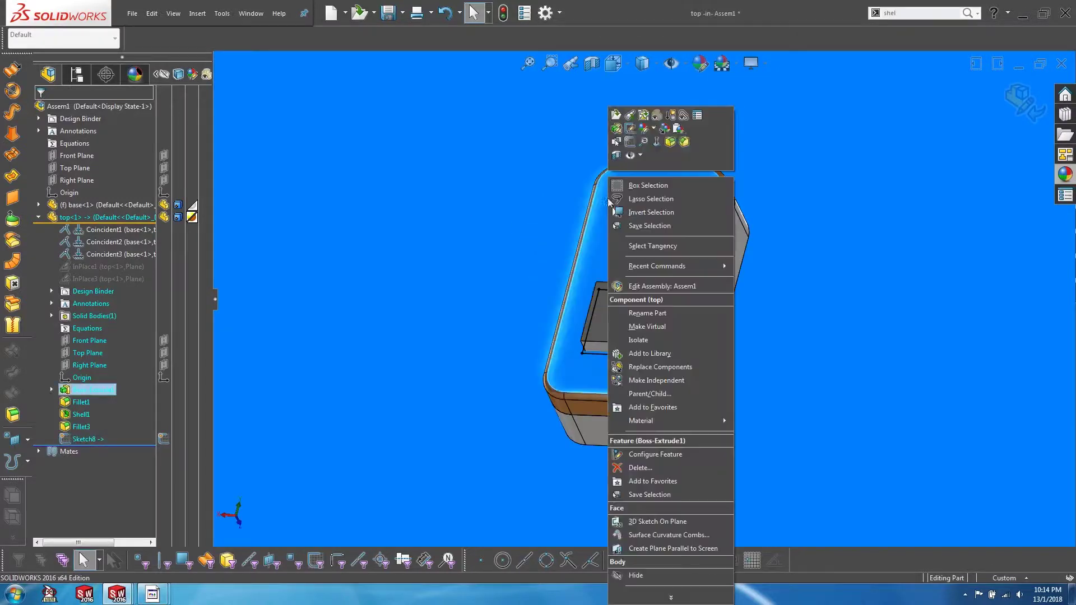
{"action": "left_click", "coordinate": [619, 116]}
{"action": "key", "text": "super+plus"}
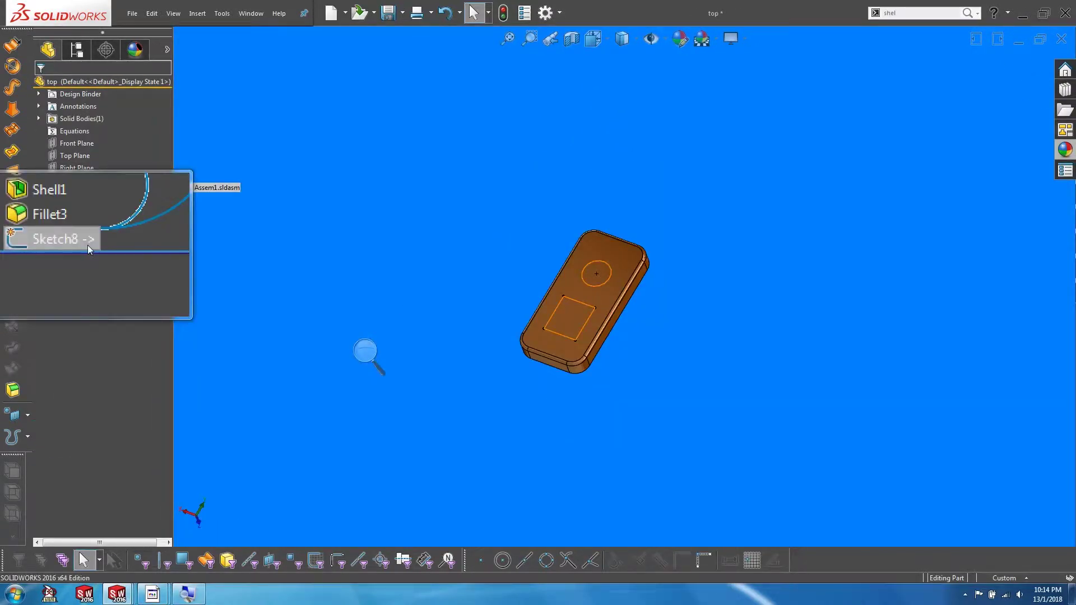
Step: Return to the Assem1 window, discarding an accidentally started extrude
{"action": "key", "text": "super+Escape"}
{"action": "key", "text": "ctrl+Tab"}
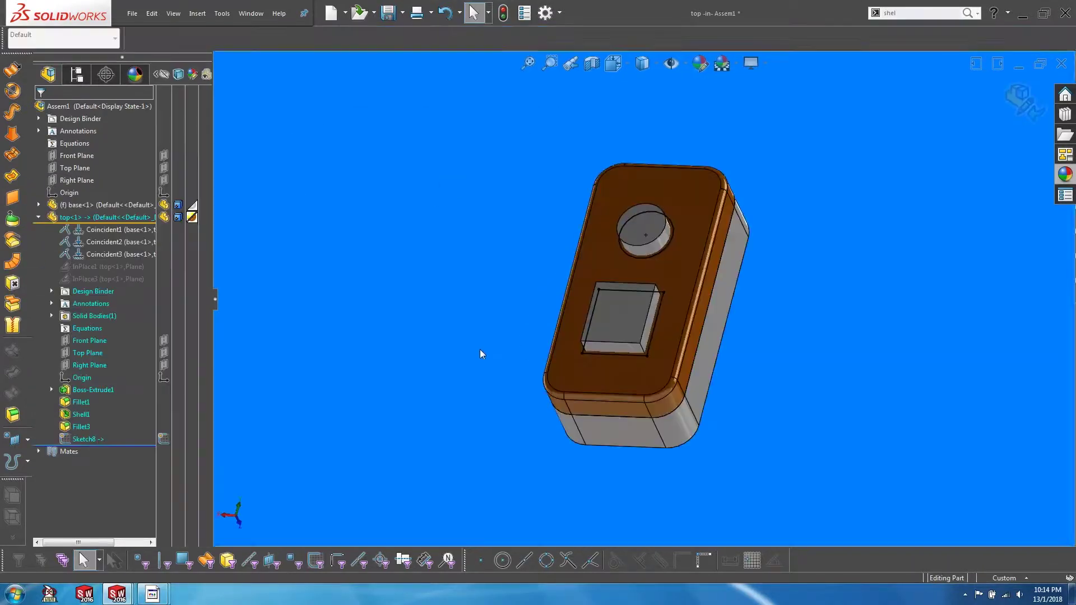
{"action": "key", "text": "s"}
{"action": "left_click", "coordinate": [515, 214]}
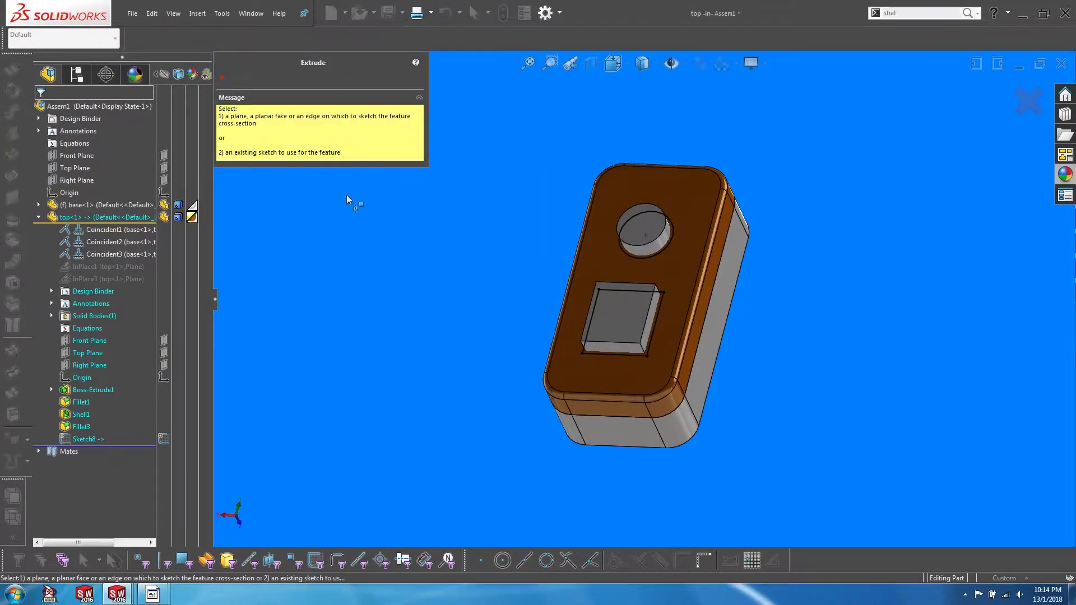
{"action": "key", "text": "Escape"}
Step: Cut Sketch8 through the top housing with a Blind Extruded Cut, viewed in three-quarter view
{"action": "key", "text": "s"}
{"action": "left_click", "coordinate": [413, 250]}
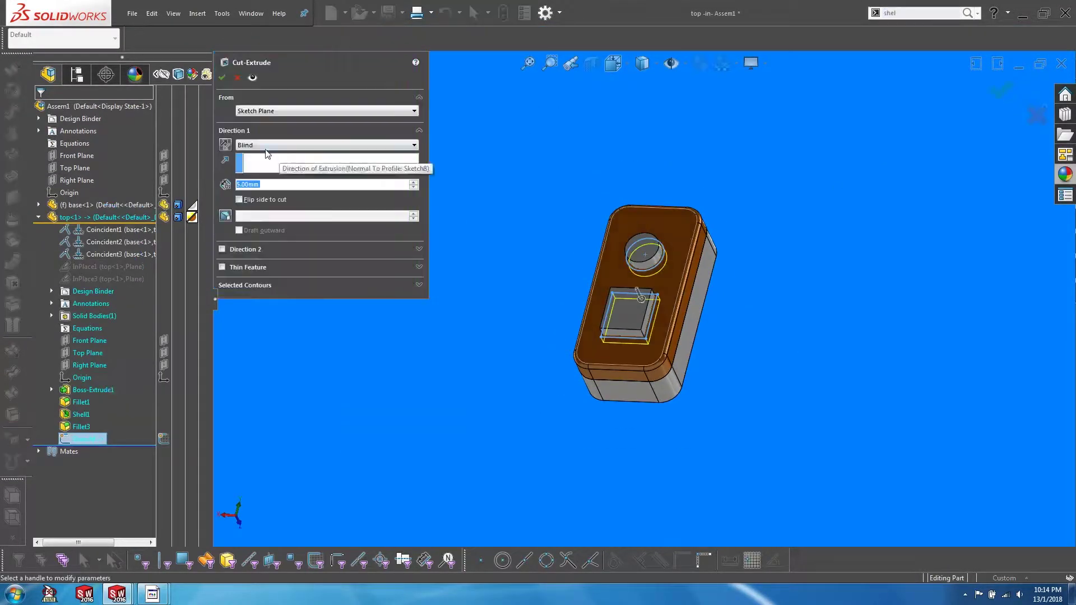
{"action": "left_click", "coordinate": [266, 145]}
{"action": "left_click", "coordinate": [264, 158]}
{"action": "key", "text": "Return"}
{"action": "scroll", "coordinate": [657, 321], "scroll_direction": "down", "scroll_amount": 3}
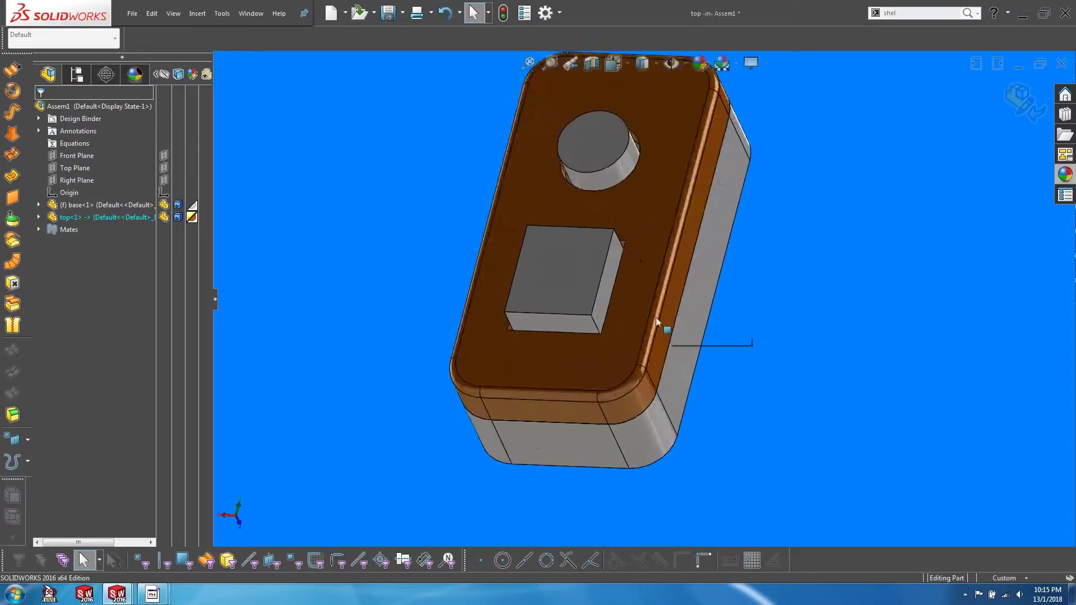
{"action": "scroll", "coordinate": [657, 321], "scroll_direction": "down", "scroll_amount": 3}
{"action": "middle_click_drag", "start_coordinate": [588, 163], "coordinate": [505, 303]}
{"action": "scroll", "coordinate": [505, 302], "scroll_direction": "up", "scroll_amount": 3}
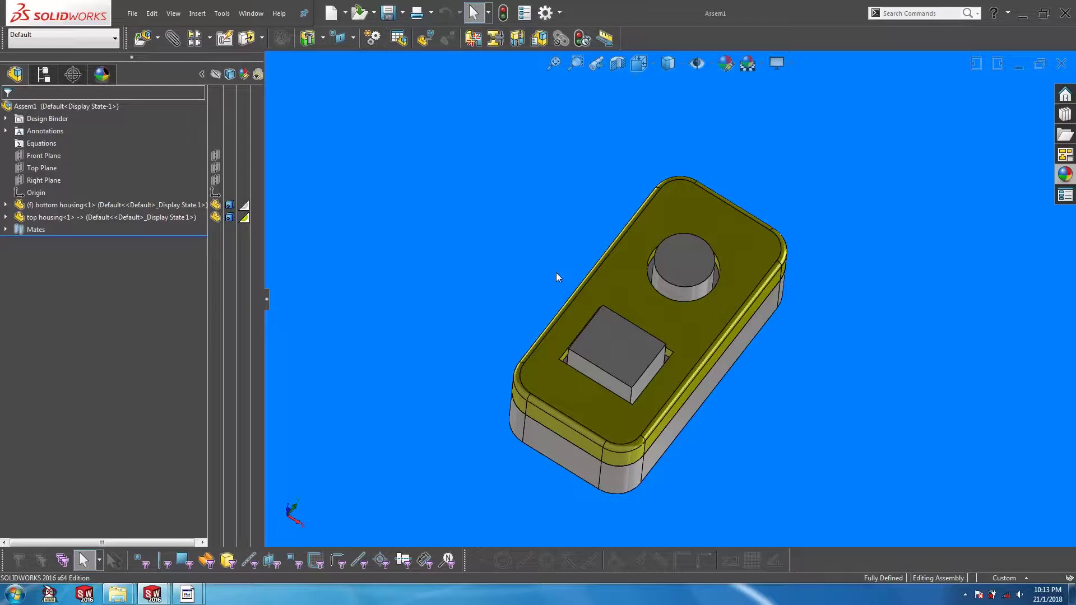
Step: Orbit the assembly, selecting the top housing and a bottom housing side face to inspect
{"action": "middle_click_drag", "start_coordinate": [560, 274], "coordinate": [677, 307]}
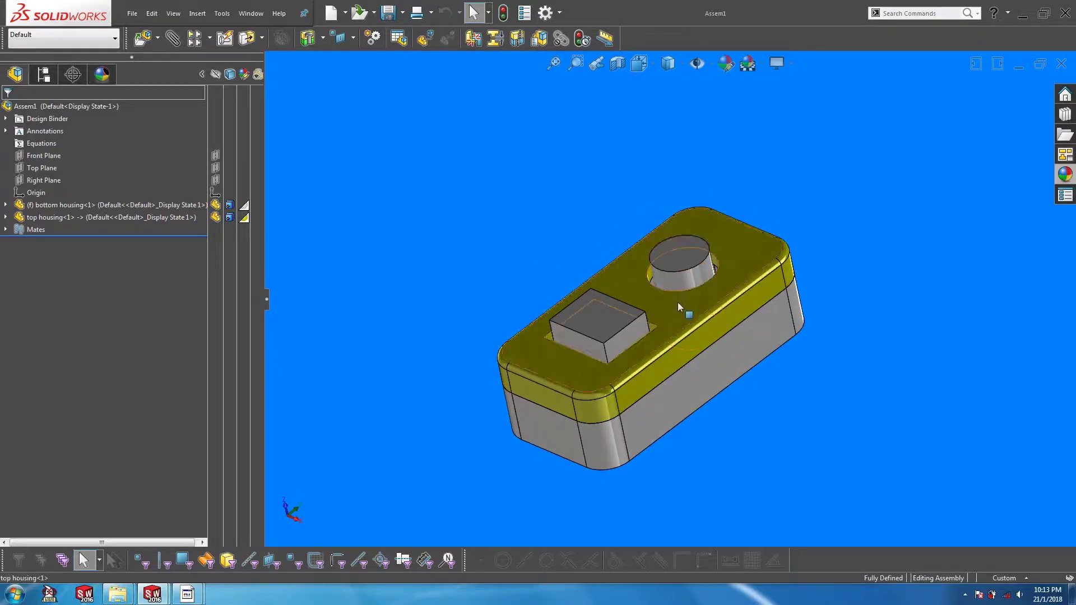
{"action": "left_click", "coordinate": [678, 307]}
{"action": "middle_click_drag", "start_coordinate": [485, 255], "coordinate": [680, 370]}
{"action": "left_click", "coordinate": [678, 369]}
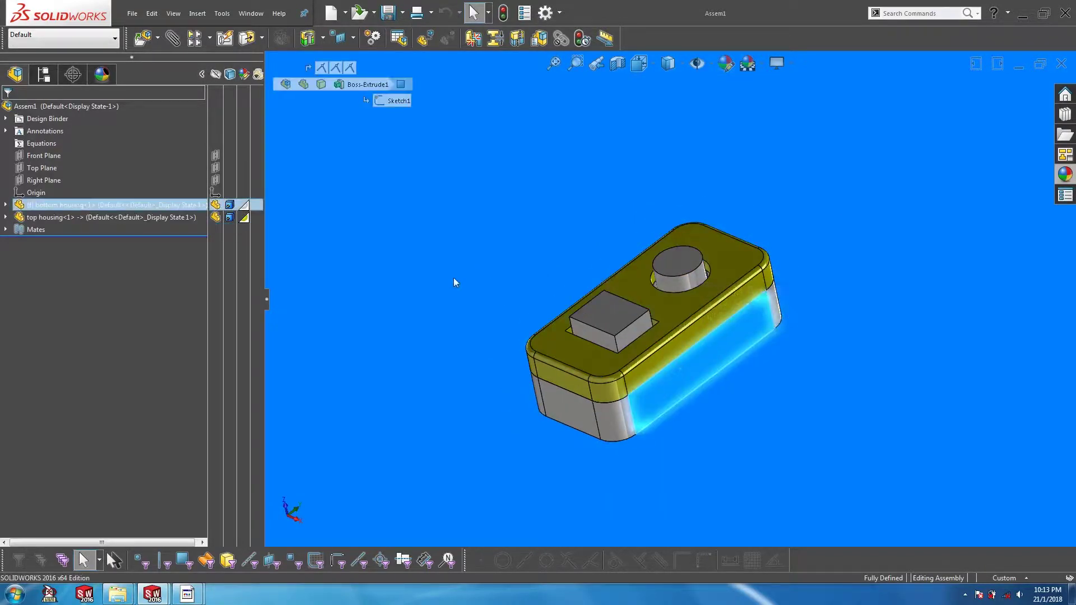
{"action": "left_click", "coordinate": [454, 282]}
{"action": "middle_click_drag", "start_coordinate": [454, 282], "coordinate": [672, 364]}
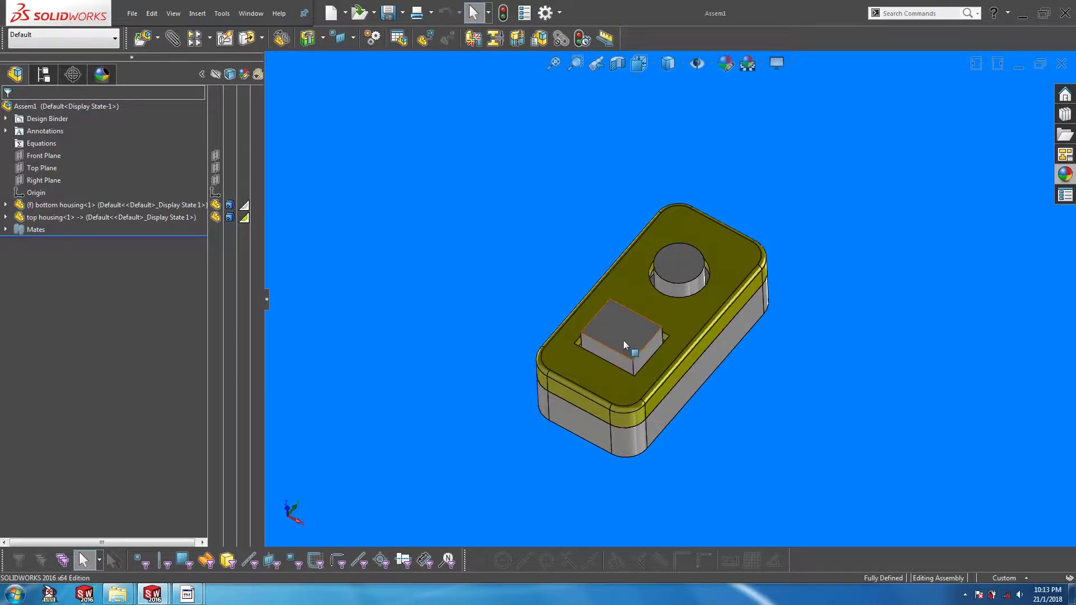
Step: Inspect the circular hole edge from side-on and top-down views, then call up the top housing's actions
{"action": "middle_click_drag", "start_coordinate": [676, 270], "coordinate": [604, 281]}
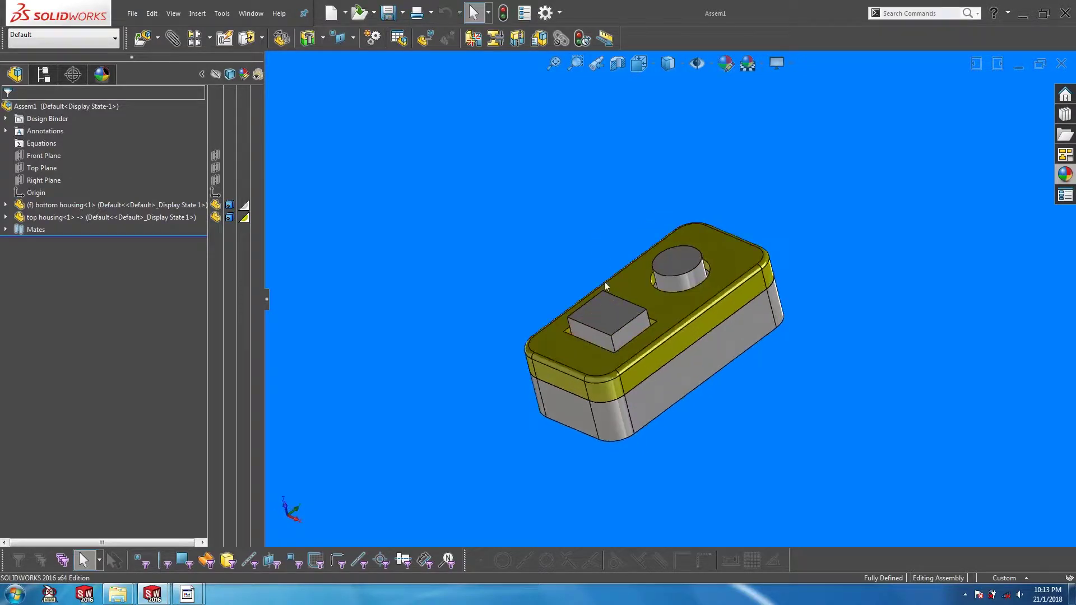
{"action": "scroll", "coordinate": [655, 302], "scroll_direction": "down", "scroll_amount": 5}
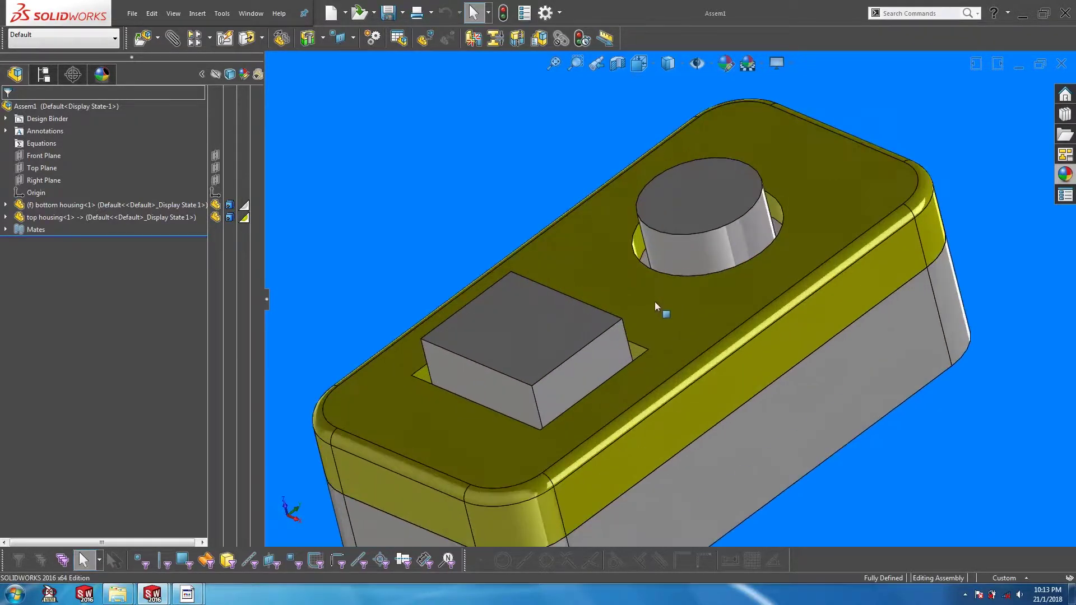
{"action": "middle_click_drag", "start_coordinate": [655, 302], "coordinate": [623, 279]}
{"action": "left_click", "coordinate": [671, 273]}
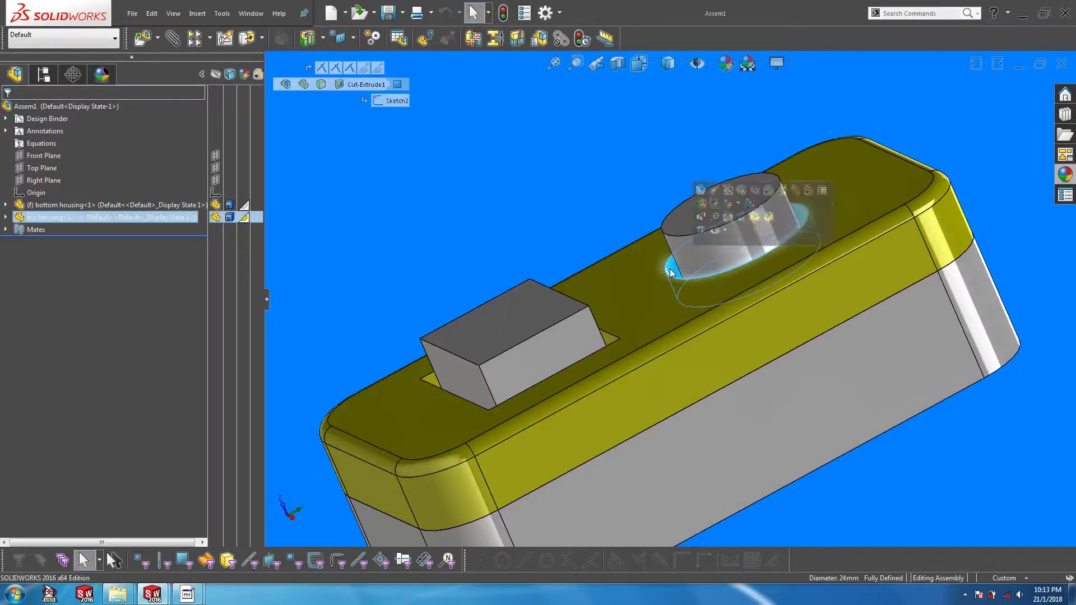
{"action": "scroll", "coordinate": [560, 234], "scroll_direction": "up", "scroll_amount": 3}
{"action": "middle_click_drag", "start_coordinate": [561, 234], "coordinate": [566, 264]}
{"action": "scroll", "coordinate": [566, 265], "scroll_direction": "up", "scroll_amount": 2}
{"action": "left_click", "coordinate": [533, 267]}
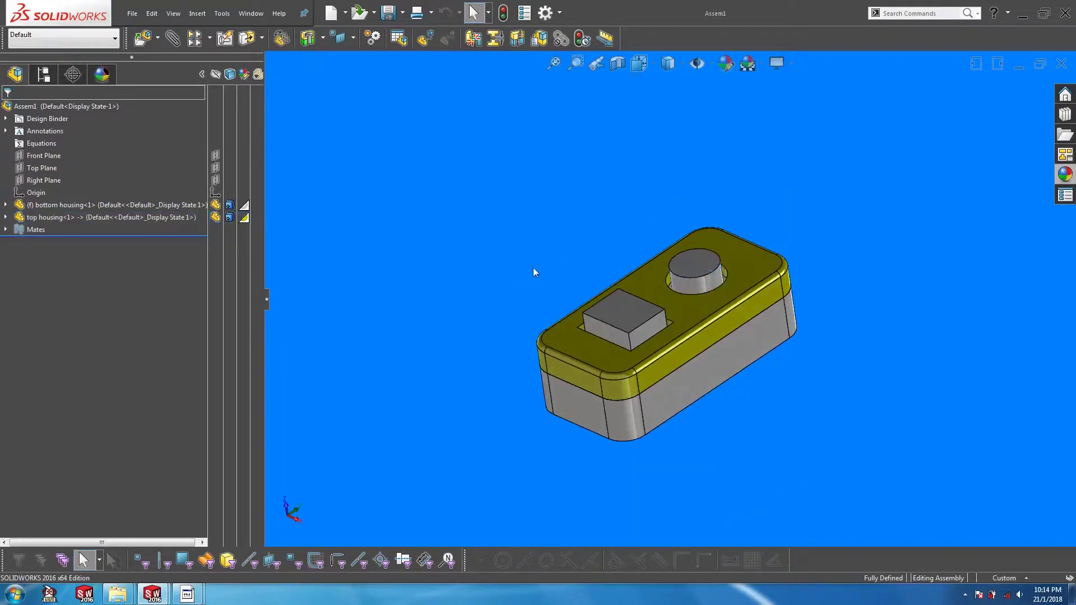
{"action": "right_click", "coordinate": [634, 280]}
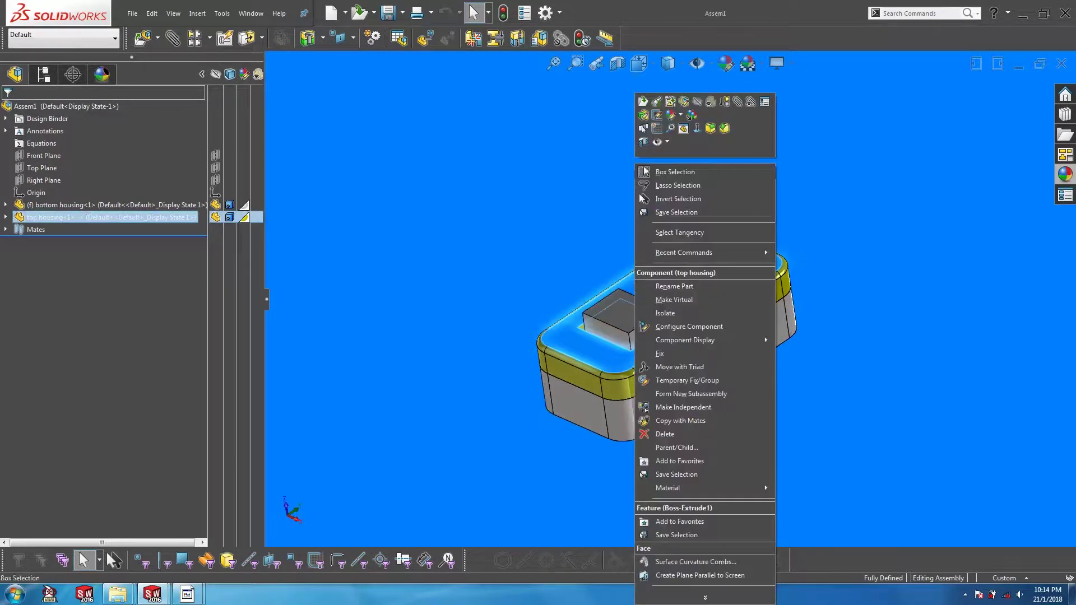
Step: Open the top housing part alone, check Cut-Extrude1's out-of-context reference, and rotate the part
{"action": "left_click", "coordinate": [641, 102]}
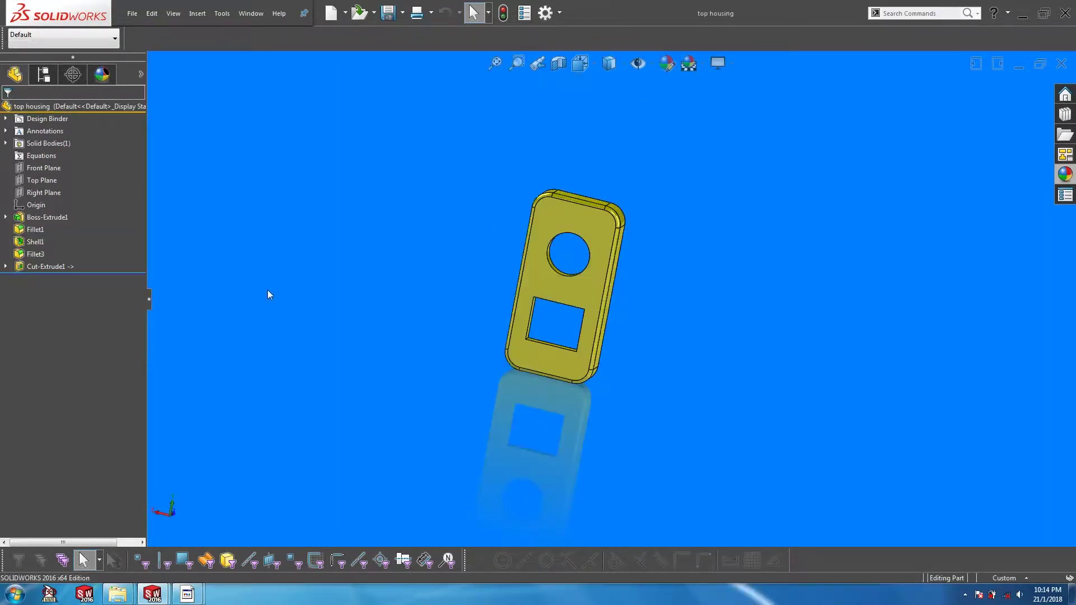
{"action": "mouse_move", "coordinate": [58, 266]}
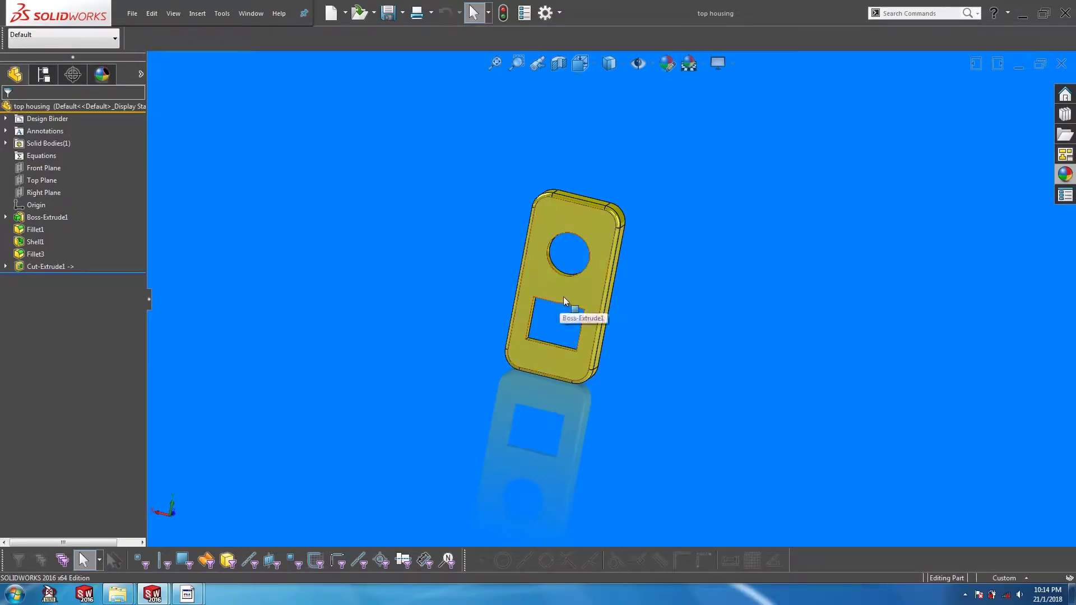
{"action": "middle_click_drag", "start_coordinate": [650, 288], "coordinate": [557, 236]}
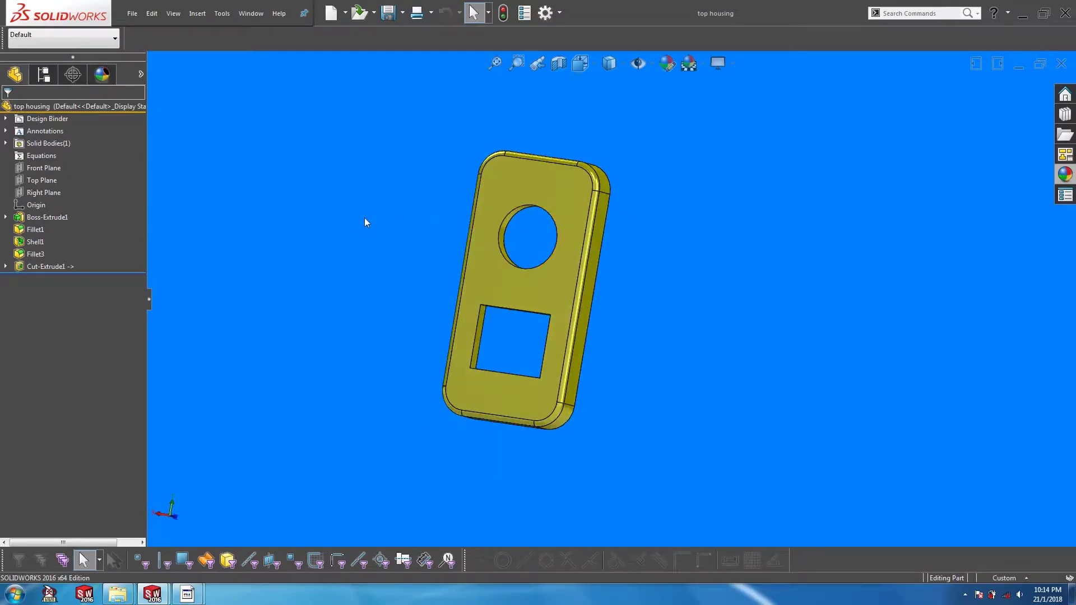
{"action": "middle_click_drag", "start_coordinate": [365, 226], "coordinate": [408, 243]}
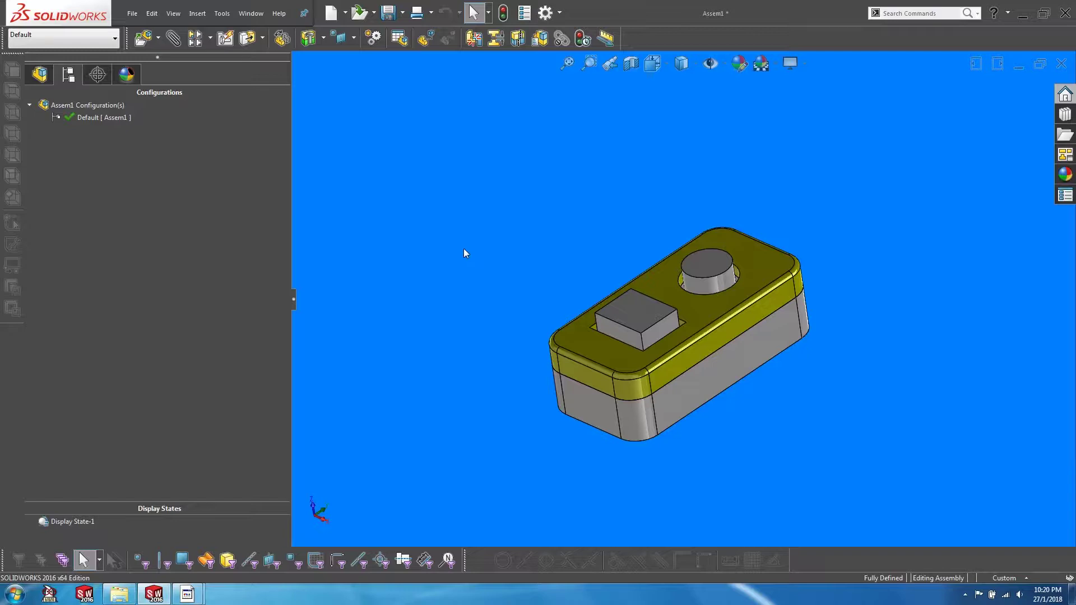
Step: Show the assembly shortcut bar to locate the No External References command
{"action": "key", "text": "s"}
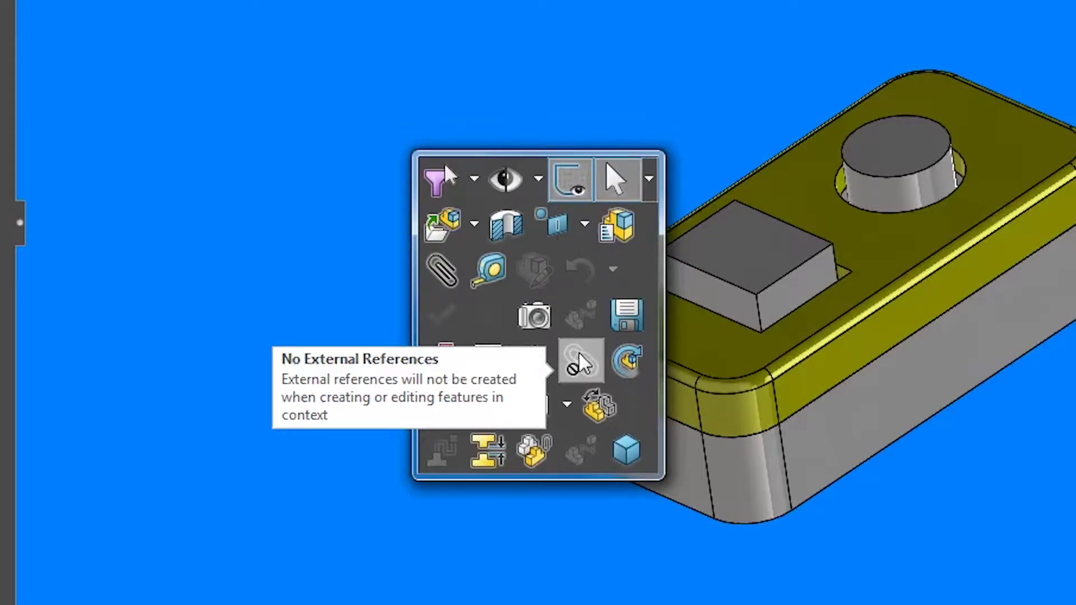
Step: Customize the Assembly shortcut bar to include No External References, then close Customize
{"action": "right_click", "coordinate": [580, 353]}
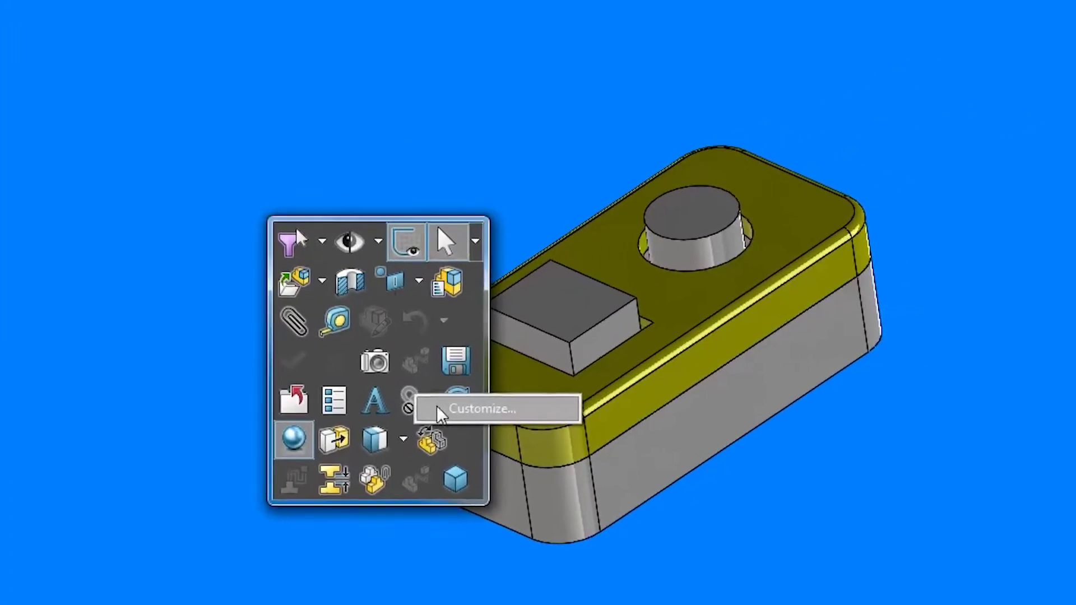
{"action": "left_click", "coordinate": [443, 410]}
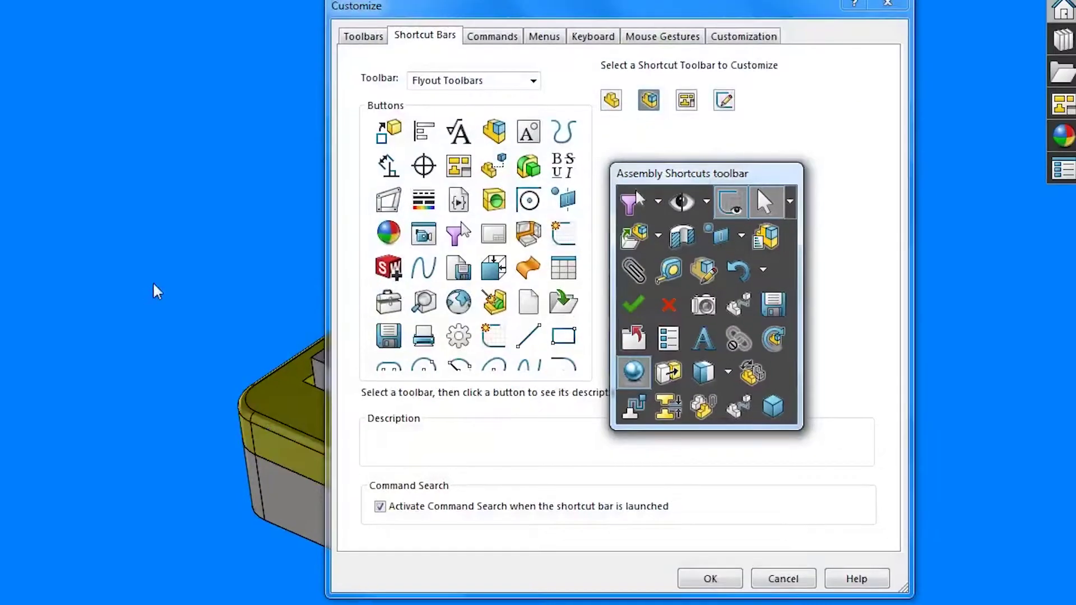
{"action": "left_click", "coordinate": [530, 84]}
{"action": "left_click", "coordinate": [453, 147]}
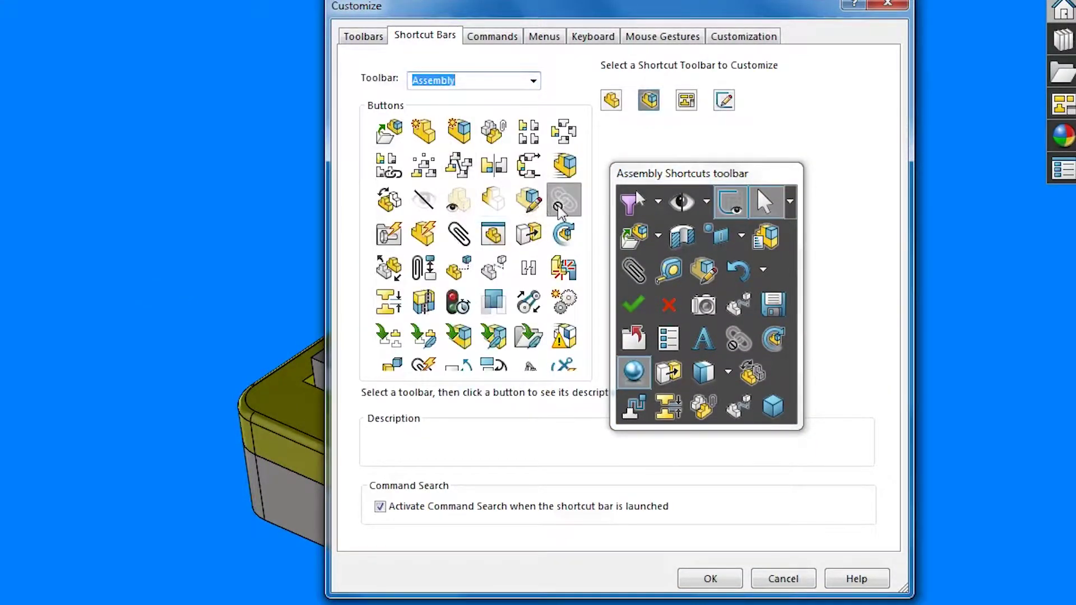
{"action": "left_click_drag", "start_coordinate": [559, 209], "coordinate": [675, 235]}
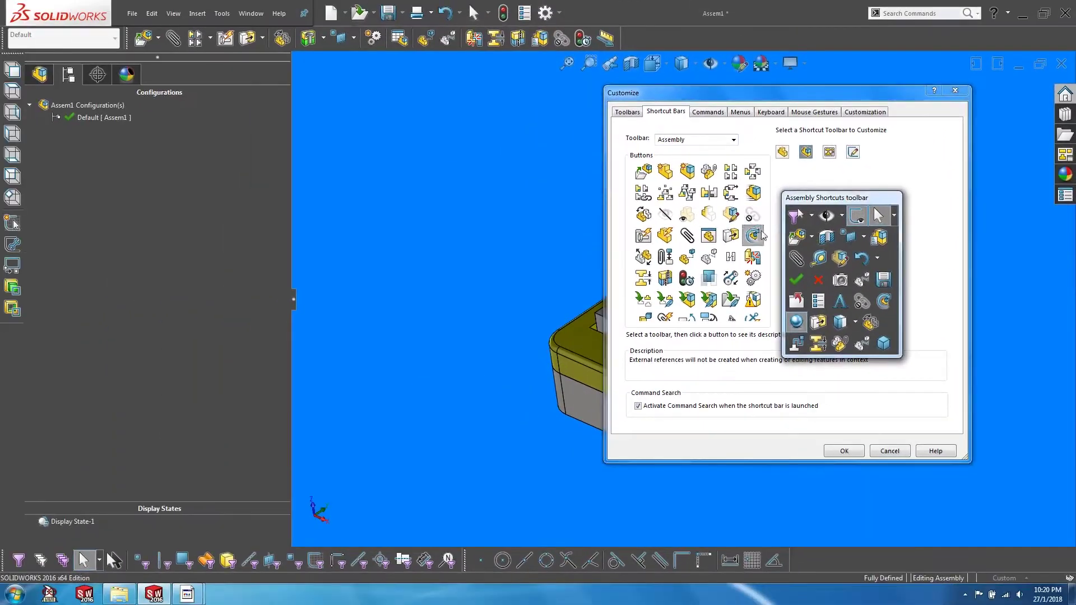
{"action": "left_click", "coordinate": [842, 451]}
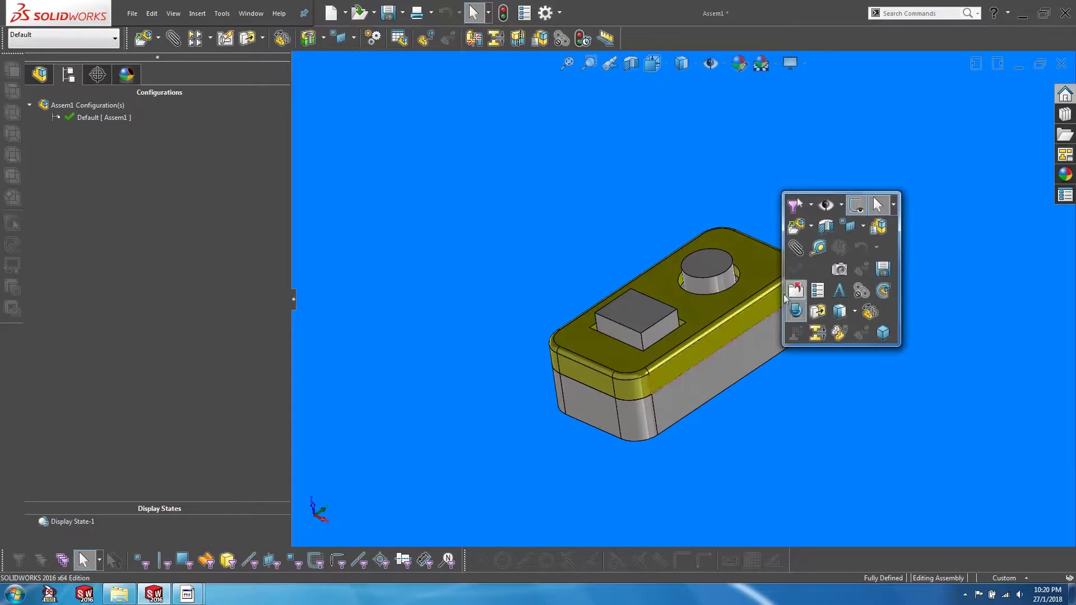
Step: Switch on No External References from the shortcut bar and verify it is active
{"action": "left_click", "coordinate": [859, 295]}
{"action": "key", "text": "s"}
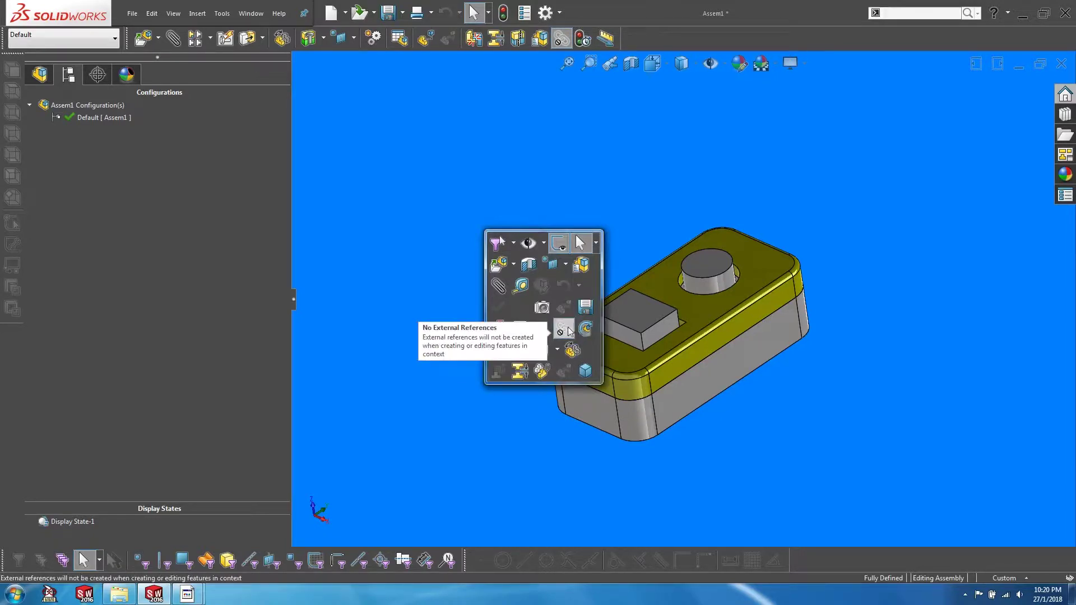
{"action": "left_click", "coordinate": [427, 244]}
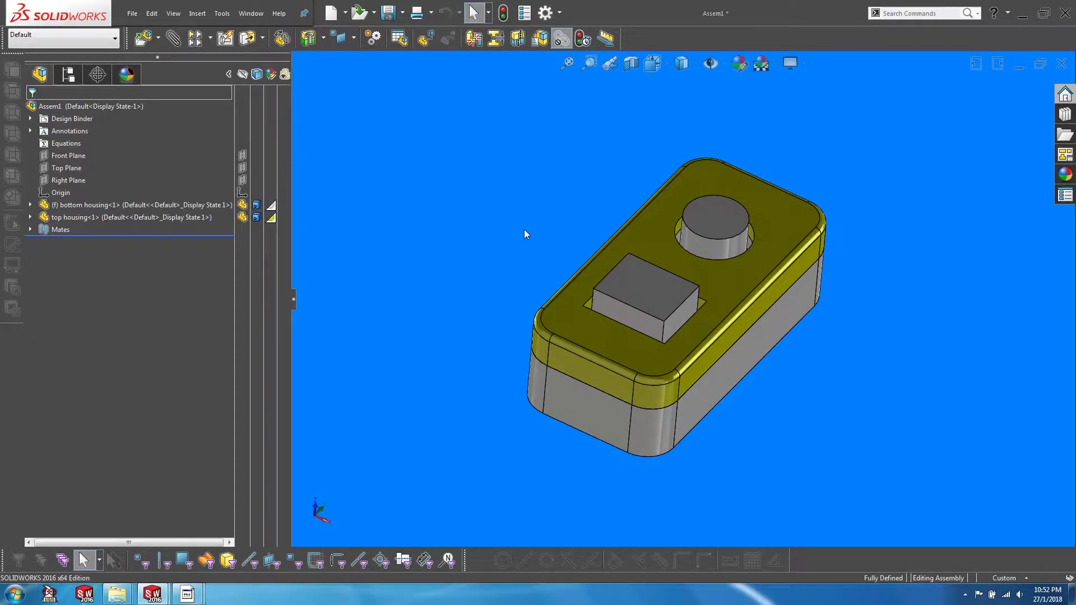
{"action": "right_click", "coordinate": [641, 234]}
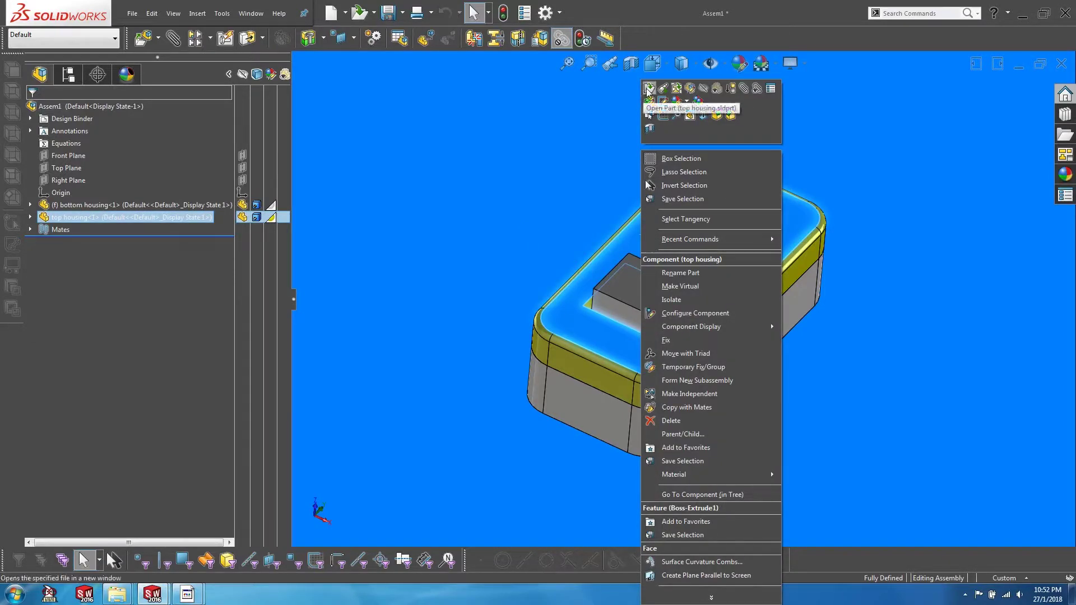
{"action": "left_click", "coordinate": [648, 90]}
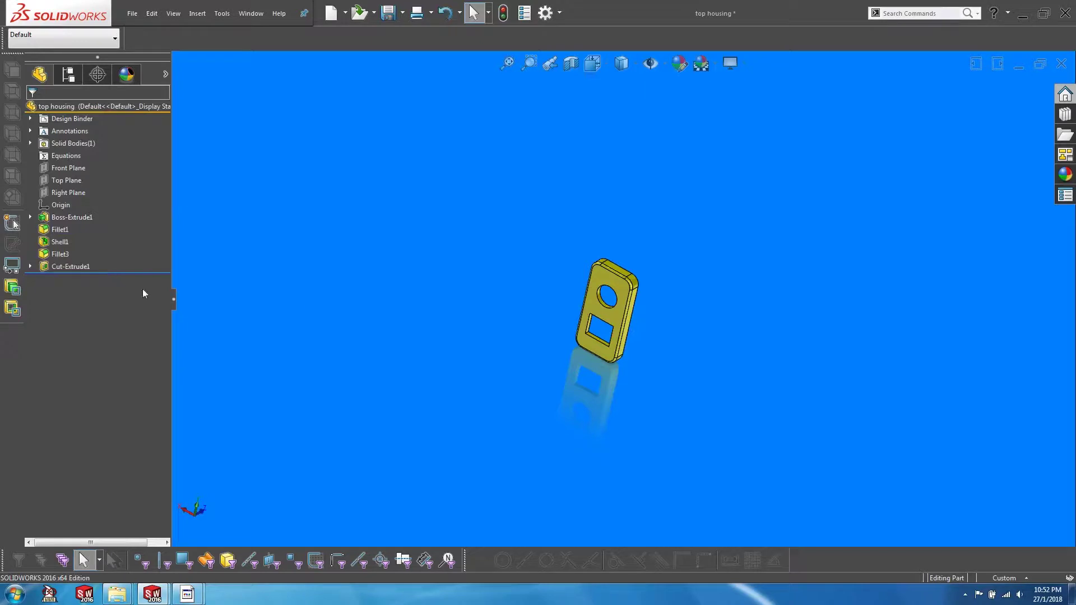
{"action": "left_click", "coordinate": [30, 266]}
{"action": "left_click", "coordinate": [65, 279]}
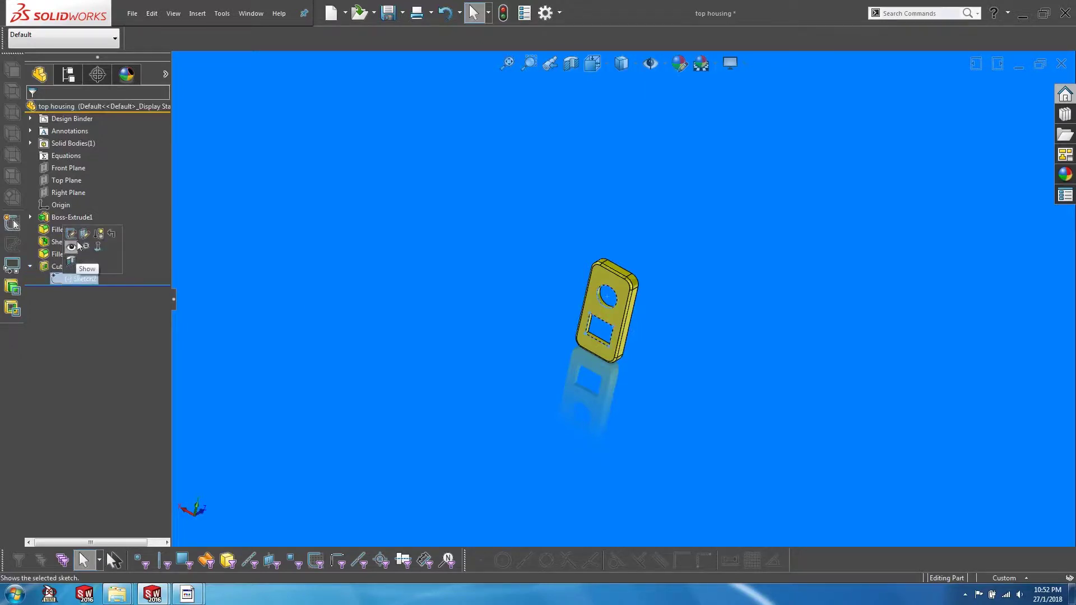
{"action": "left_click", "coordinate": [71, 233]}
{"action": "key", "text": "s"}
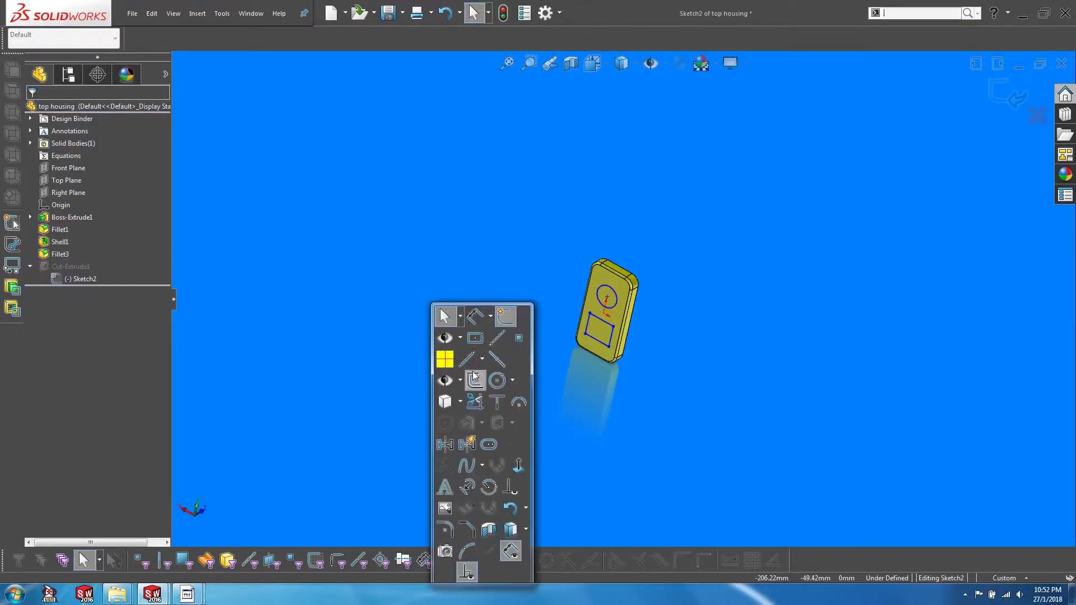
{"action": "left_click", "coordinate": [512, 486]}
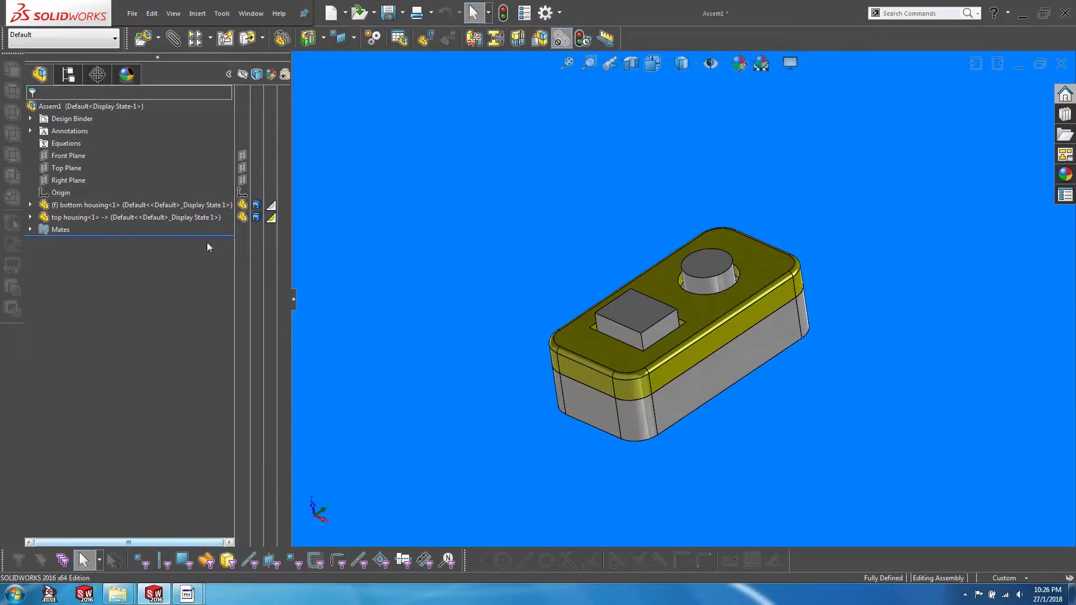
Step: Use Lock All in top housing's List External Refs dialog, confirming the lock
{"action": "right_click", "coordinate": [144, 218]}
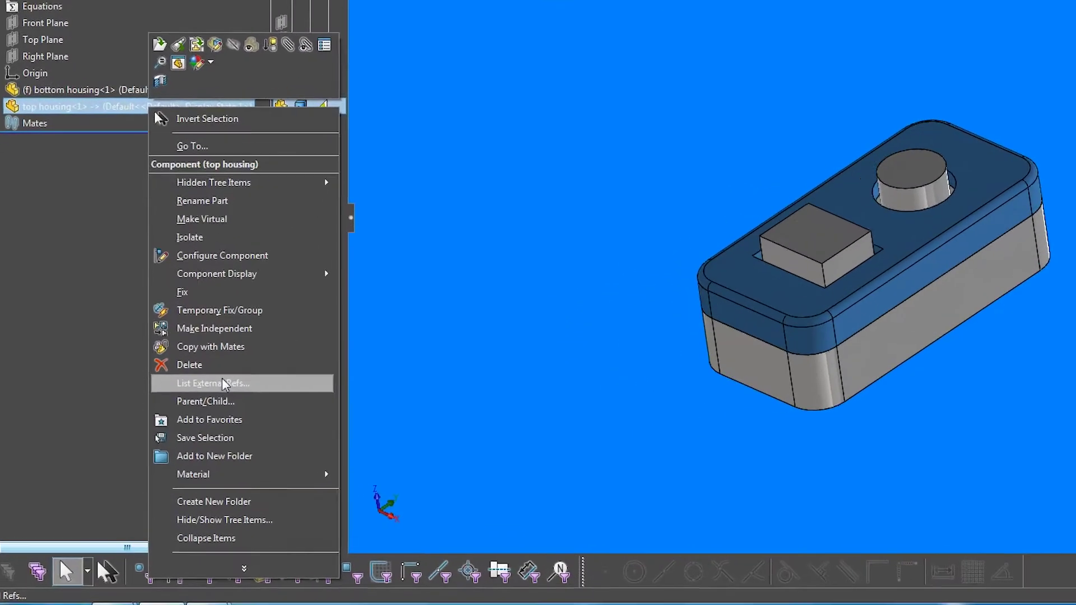
{"action": "left_click", "coordinate": [222, 383]}
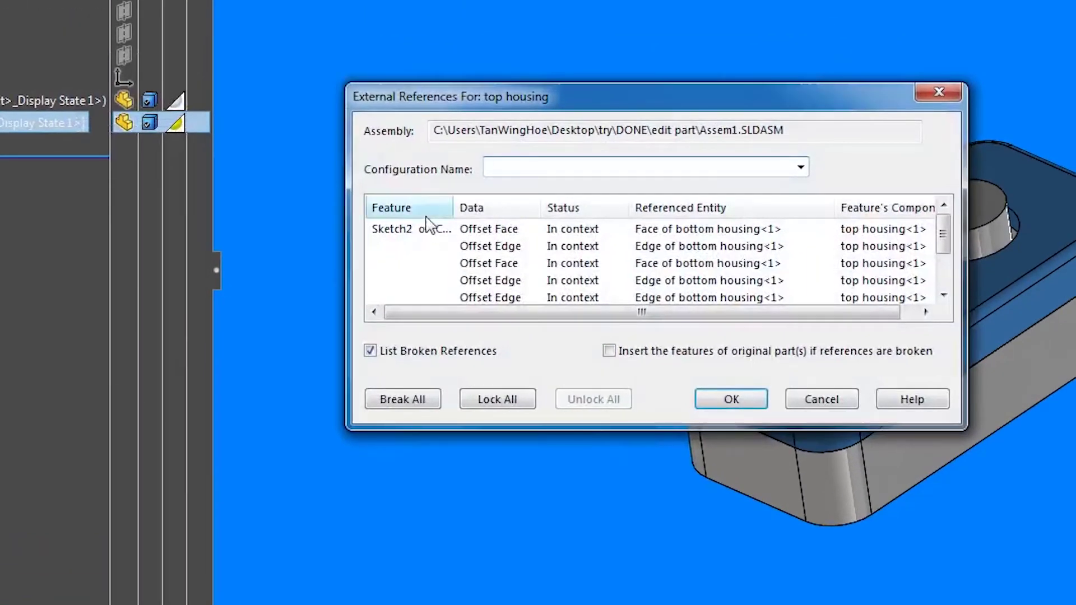
{"action": "left_click_drag", "start_coordinate": [426, 98], "coordinate": [290, 74]}
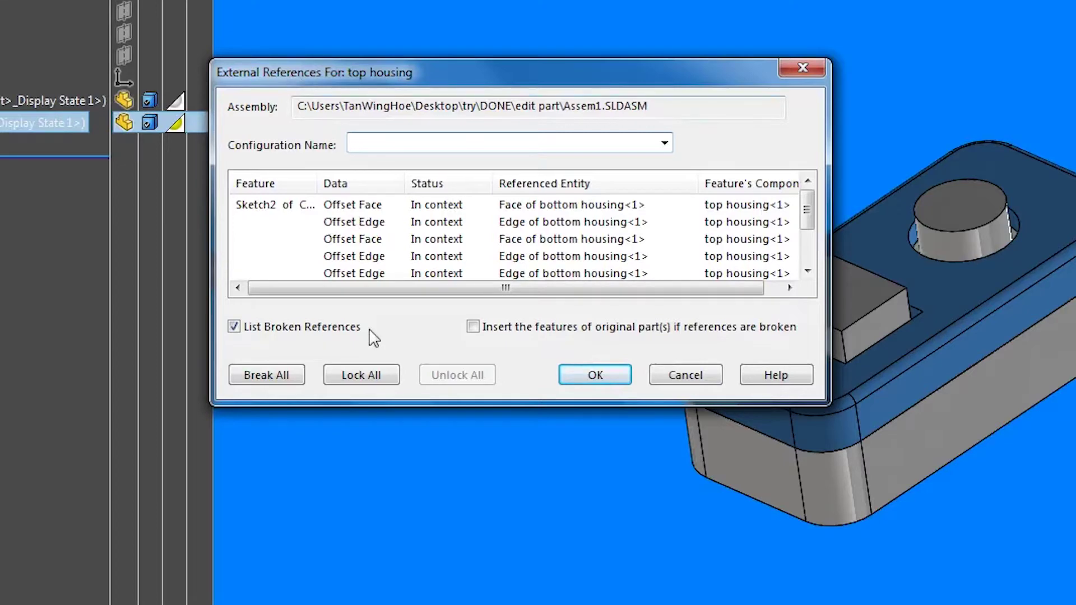
{"action": "left_click", "coordinate": [348, 376]}
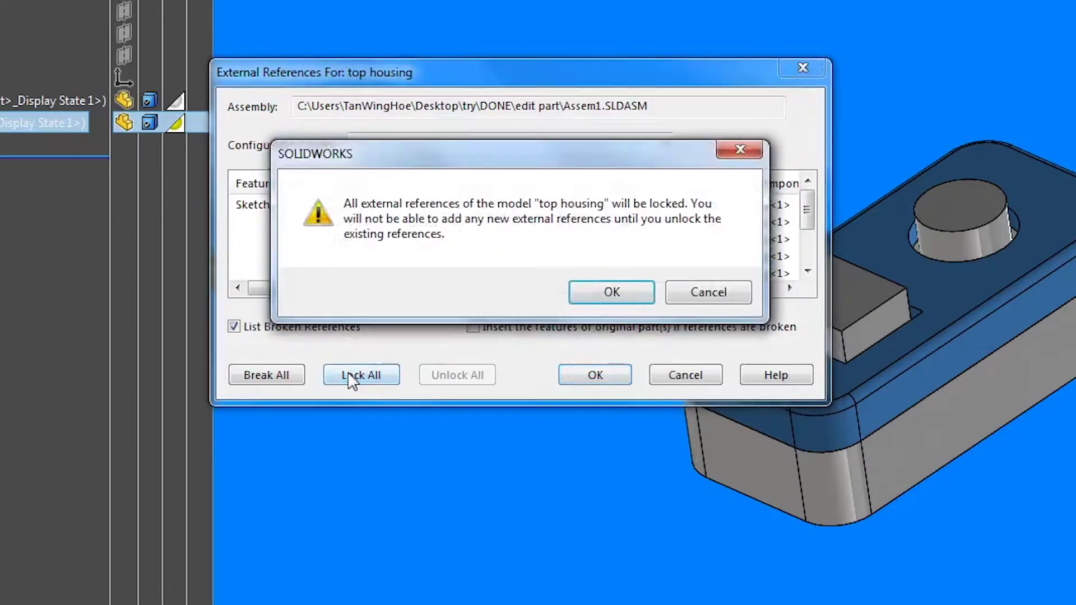
{"action": "left_click", "coordinate": [608, 291]}
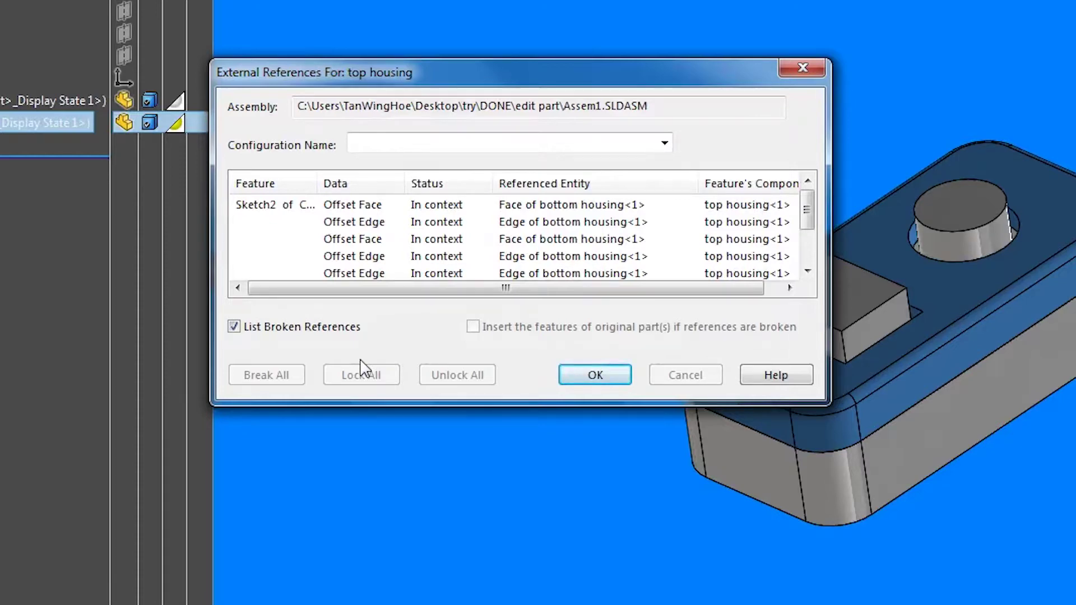
{"action": "left_click", "coordinate": [596, 377]}
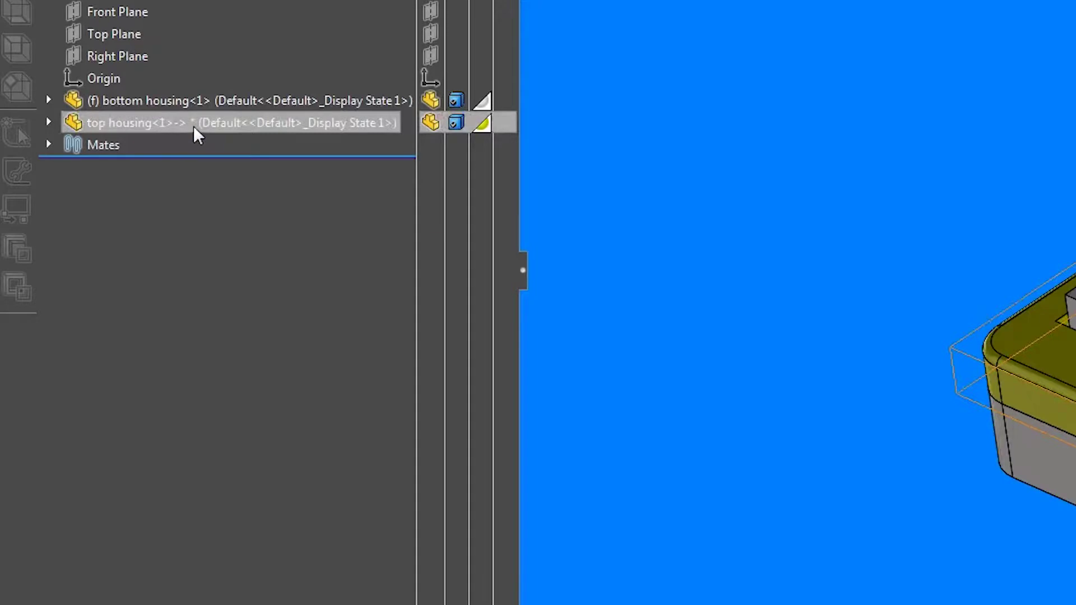
Step: Use Unlock All in top housing's external references list and close it
{"action": "mouse_move", "coordinate": [190, 125]}
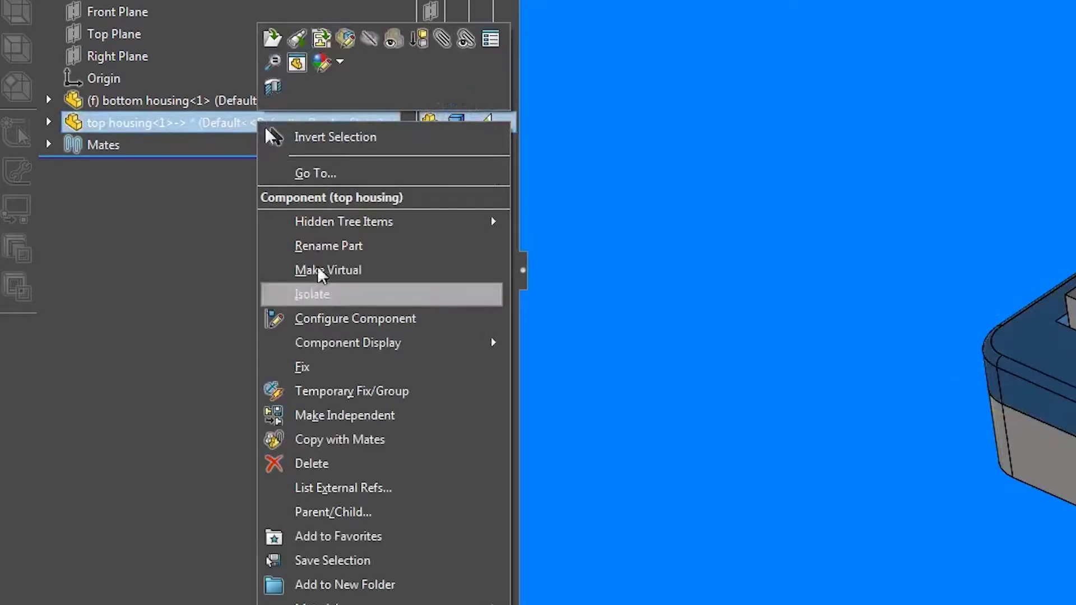
{"action": "left_click", "coordinate": [343, 488]}
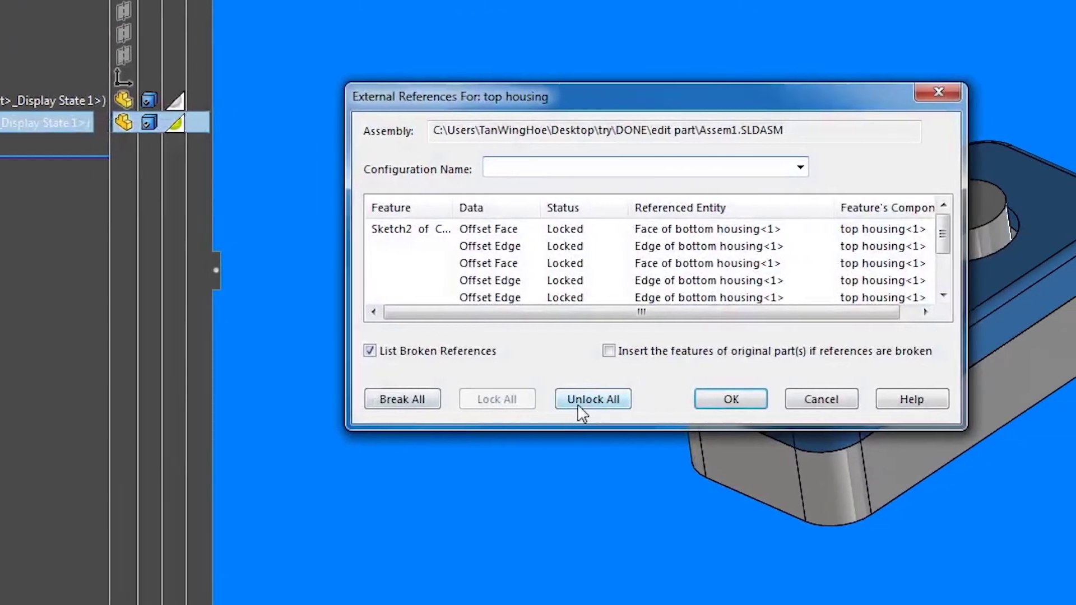
{"action": "left_click", "coordinate": [580, 404]}
{"action": "left_click", "coordinate": [731, 399]}
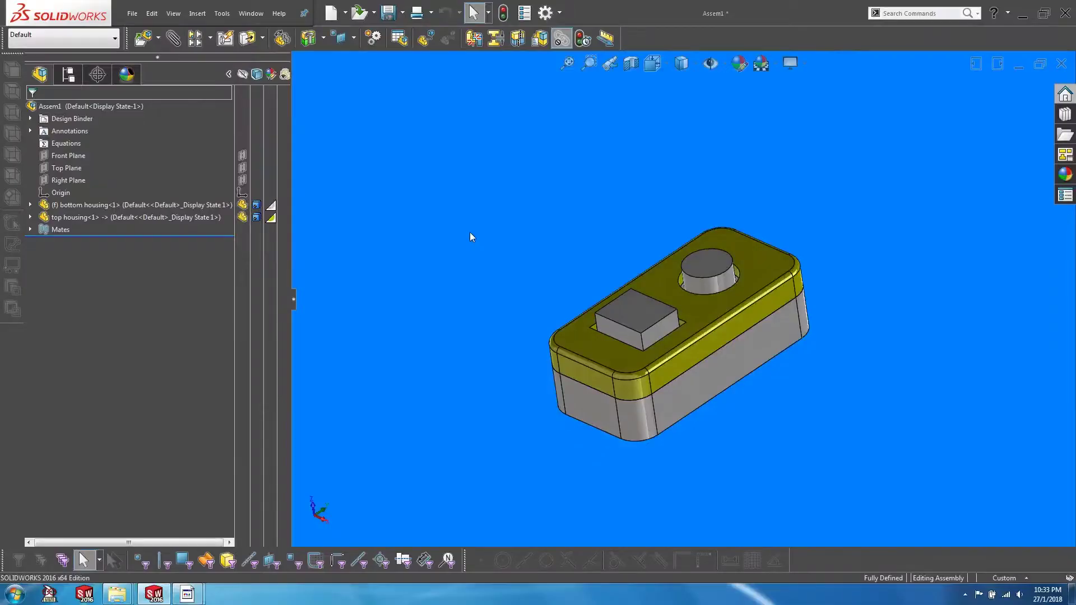
Step: Use Break All in top housing's List External Refs dialog, confirming the warning
{"action": "right_click", "coordinate": [136, 215]}
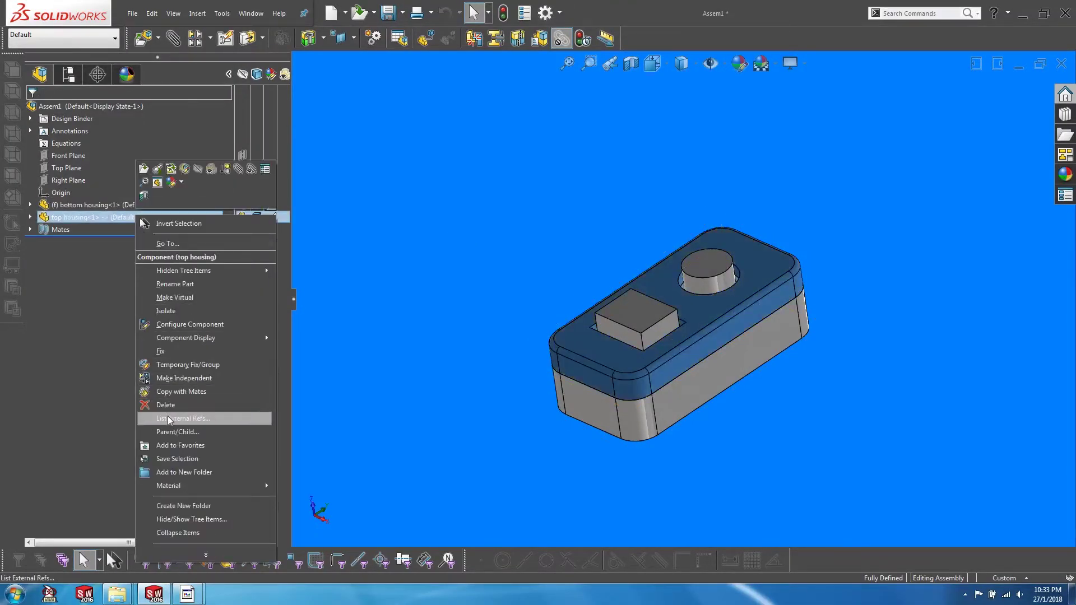
{"action": "left_click", "coordinate": [168, 418]}
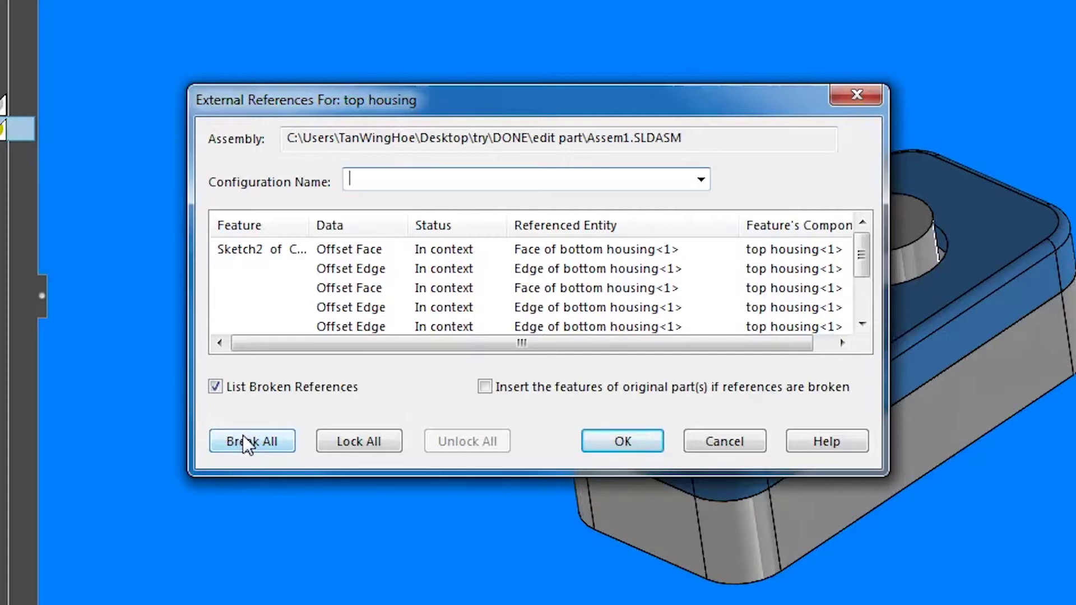
{"action": "left_click", "coordinate": [245, 440]}
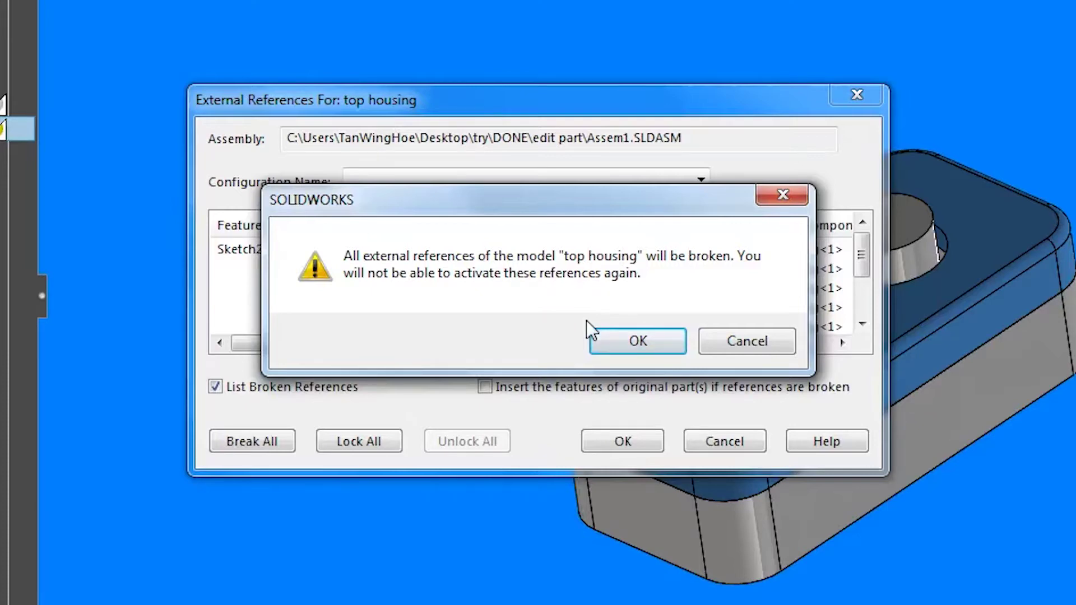
{"action": "left_click", "coordinate": [612, 336]}
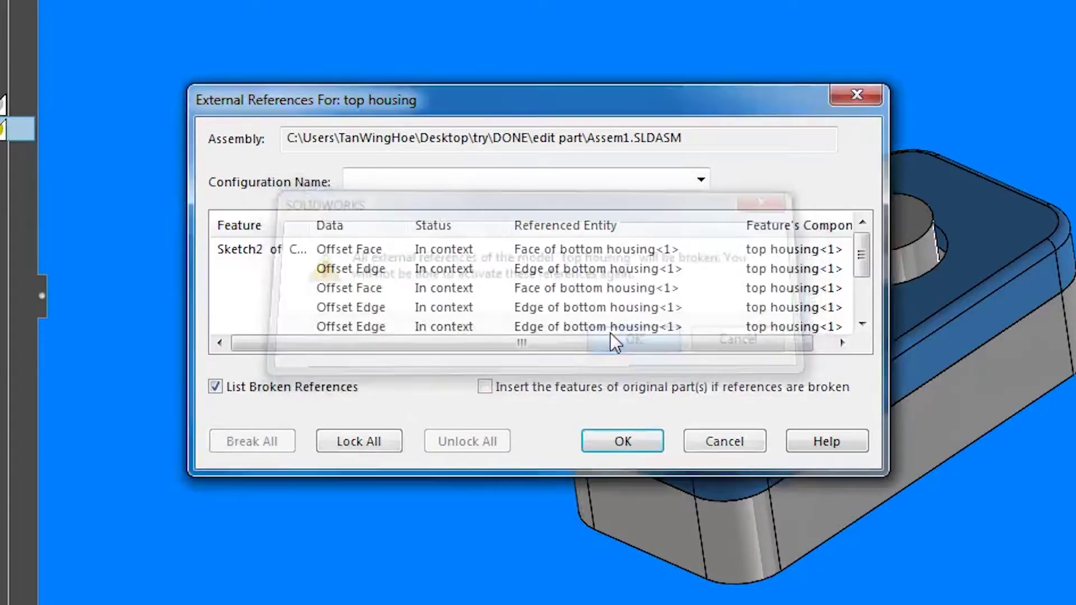
{"action": "left_click", "coordinate": [610, 440]}
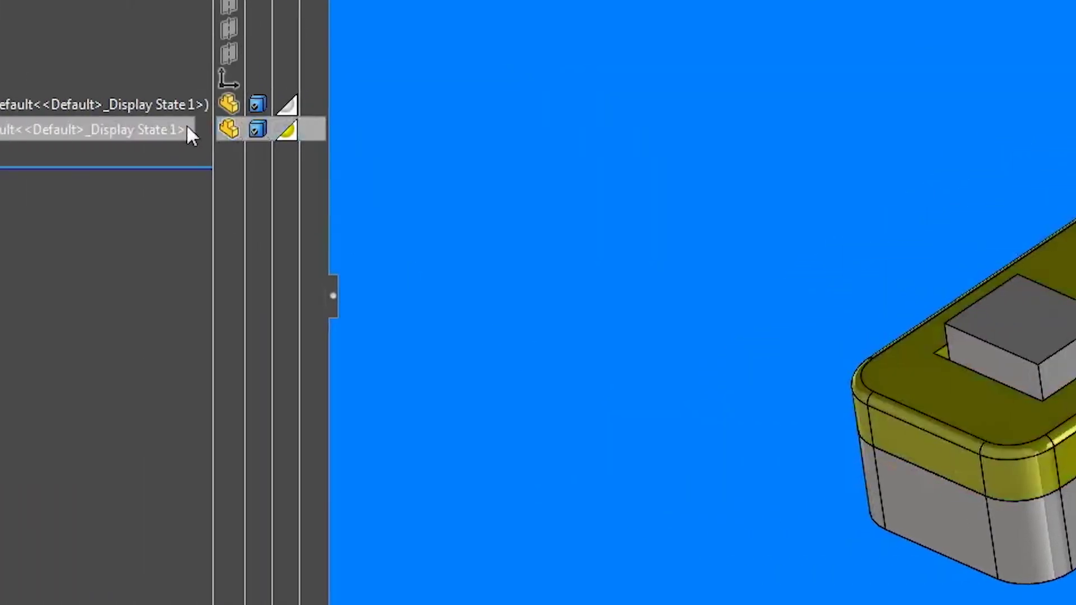
{"action": "mouse_move", "coordinate": [220, 140]}
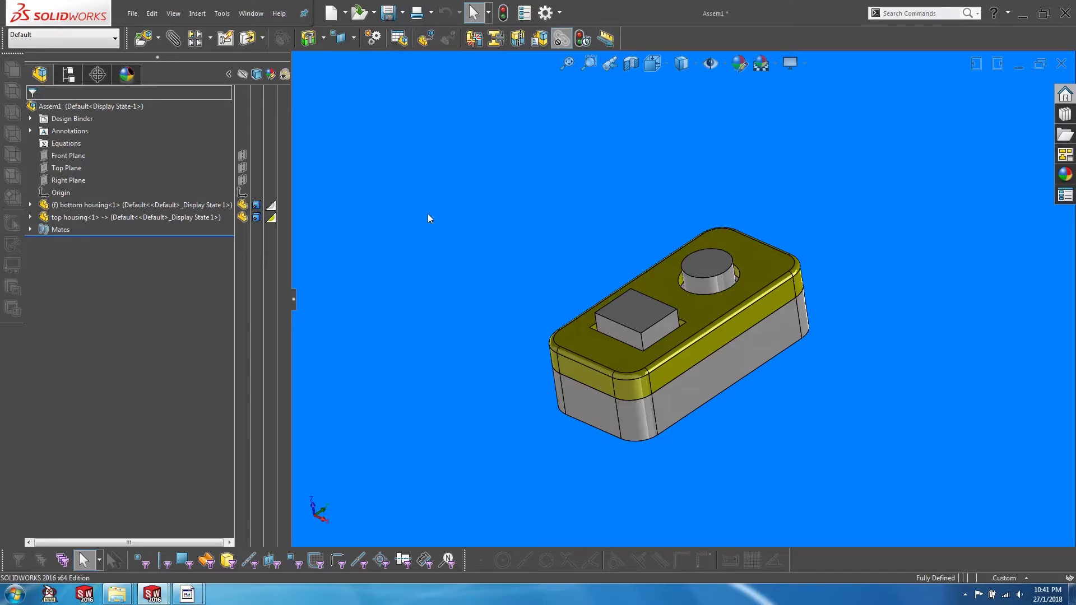
Step: Open the top housing part alone and edit Sketch2, the circle and square profile
{"action": "right_click", "coordinate": [641, 286]}
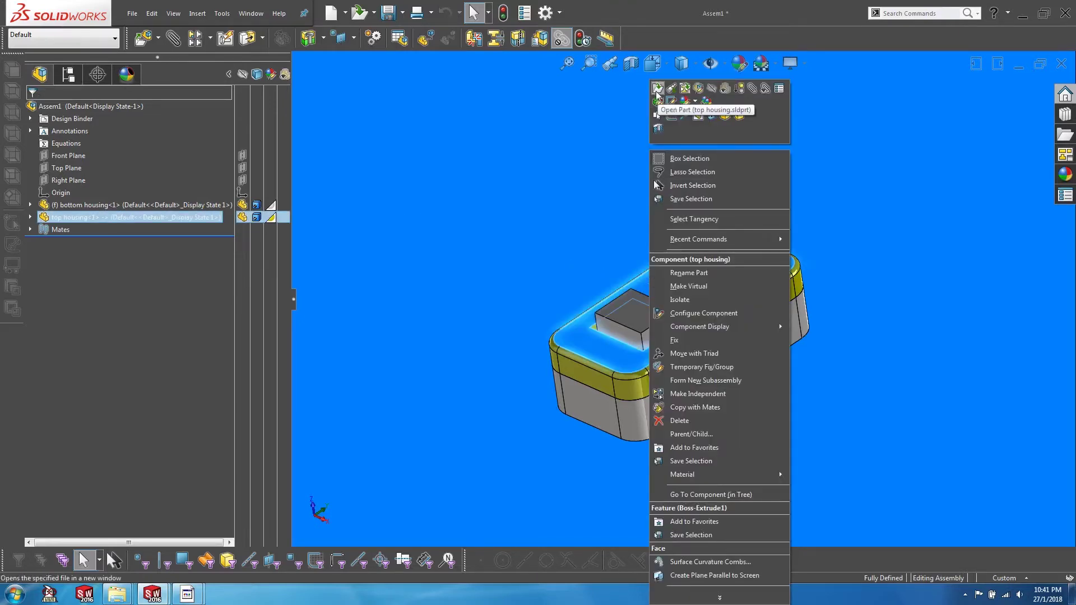
{"action": "left_click", "coordinate": [657, 101]}
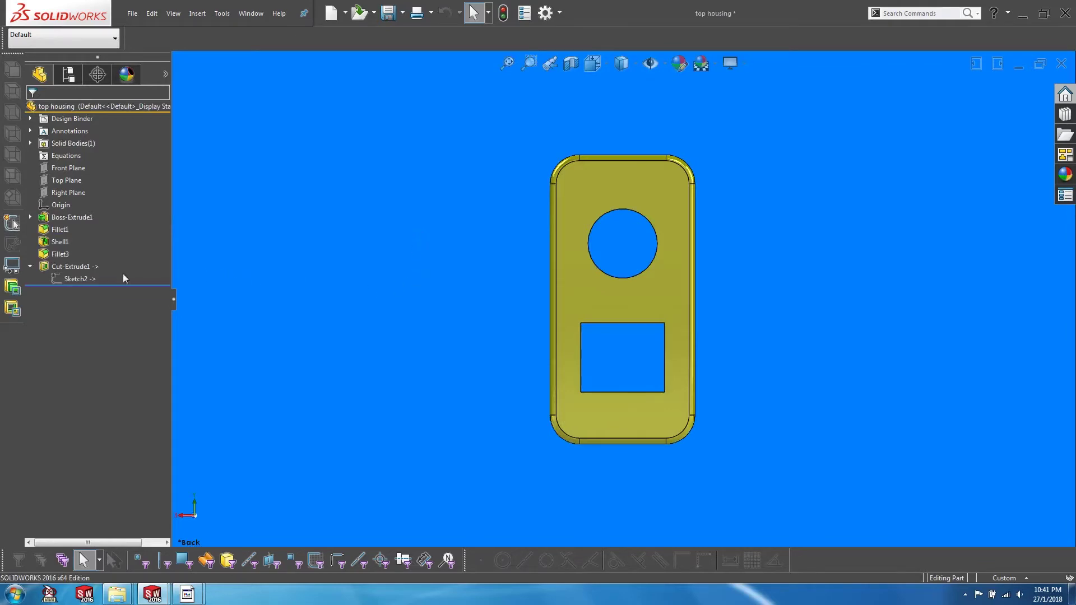
{"action": "right_click", "coordinate": [72, 277]}
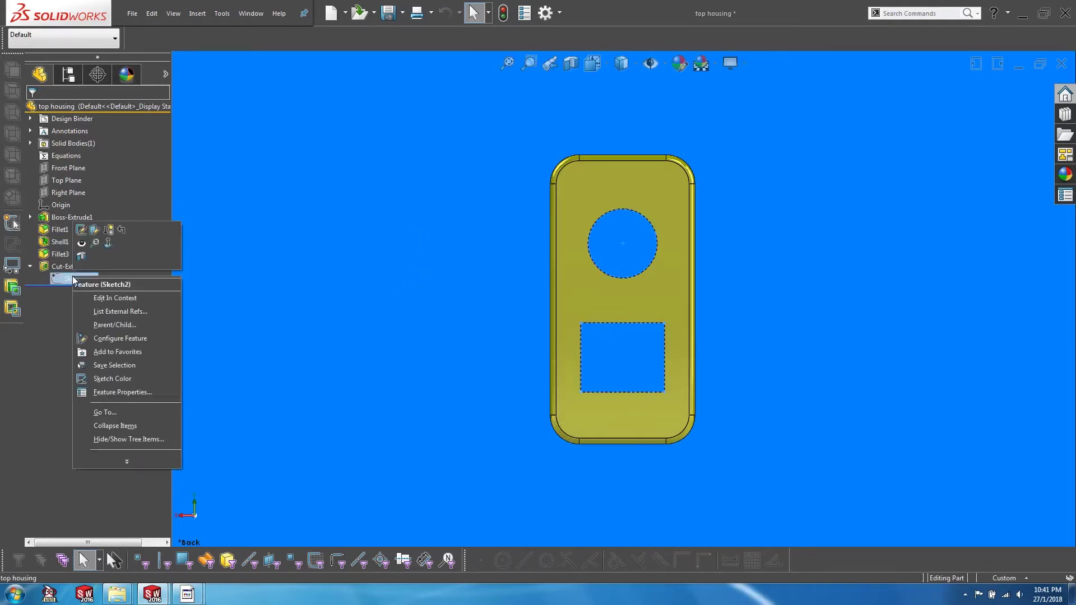
{"action": "left_click", "coordinate": [81, 230]}
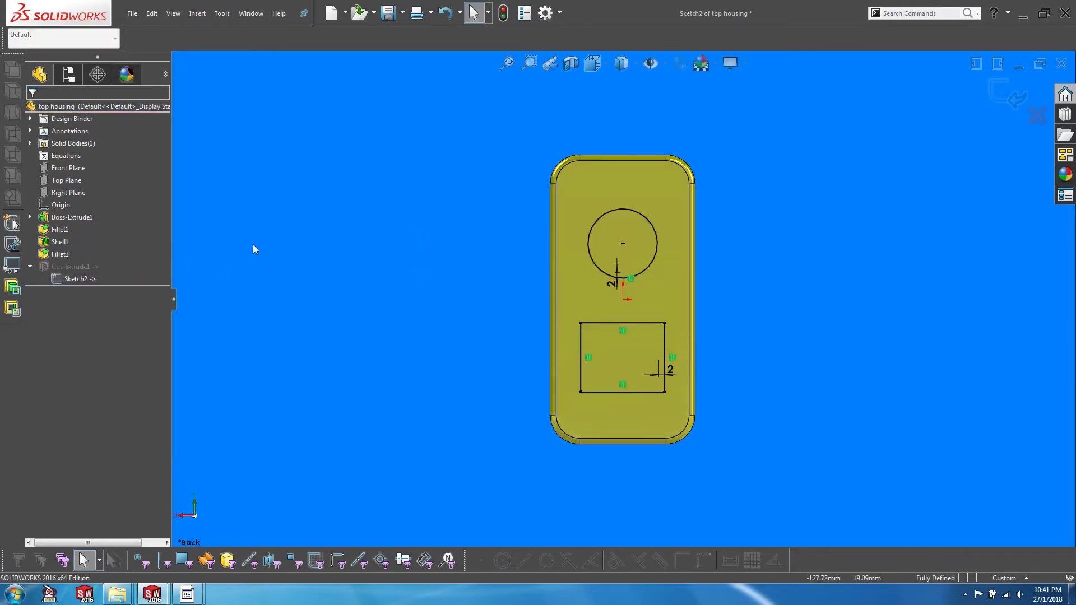
{"action": "key", "text": "s"}
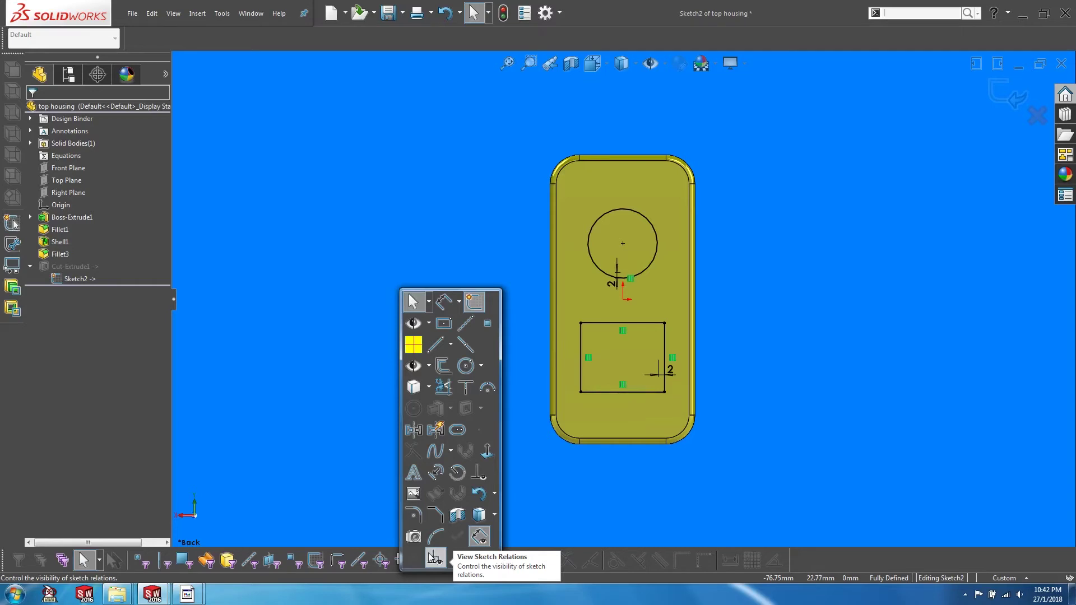
Step: Filter Sketch2's relations to External and delete all five Offset Entities relations, leaving the circle and square under-defined
{"action": "left_click", "coordinate": [477, 475]}
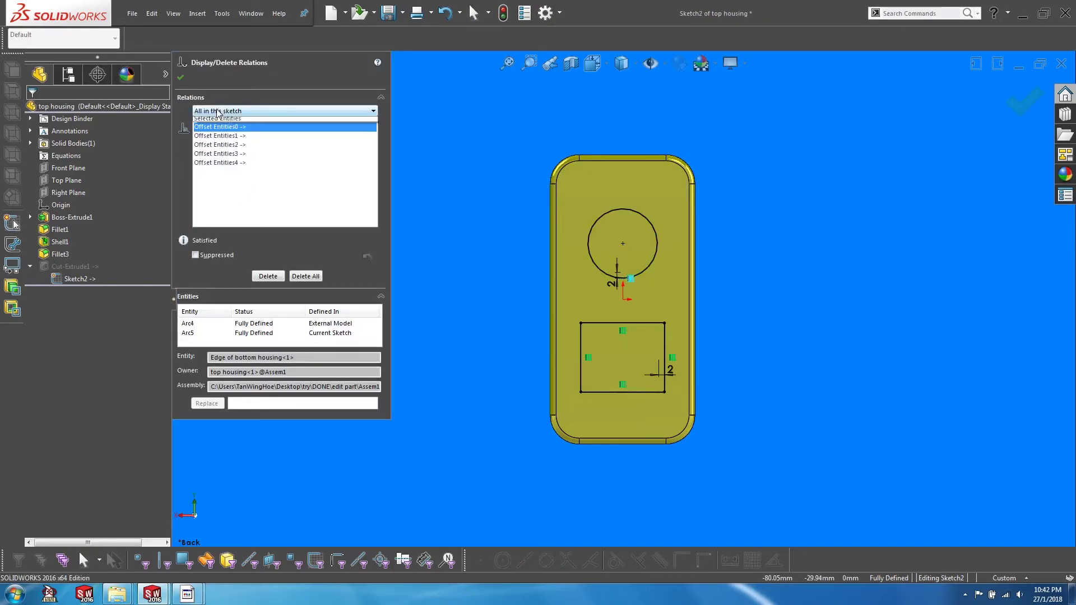
{"action": "left_click", "coordinate": [222, 111]}
{"action": "left_click", "coordinate": [207, 143]}
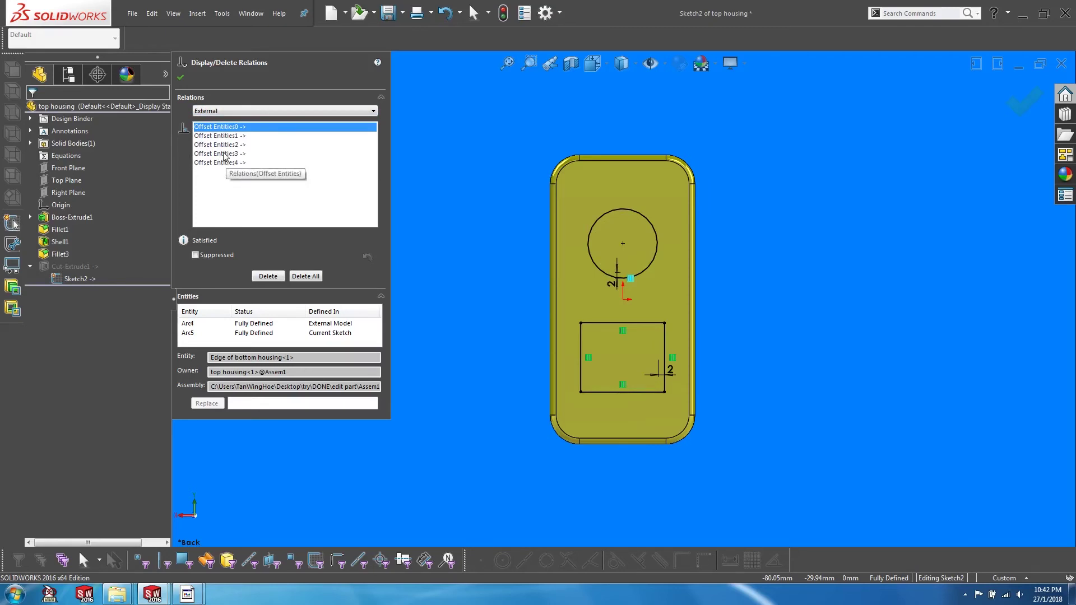
{"action": "left_click", "coordinate": [224, 163], "text": "shift"}
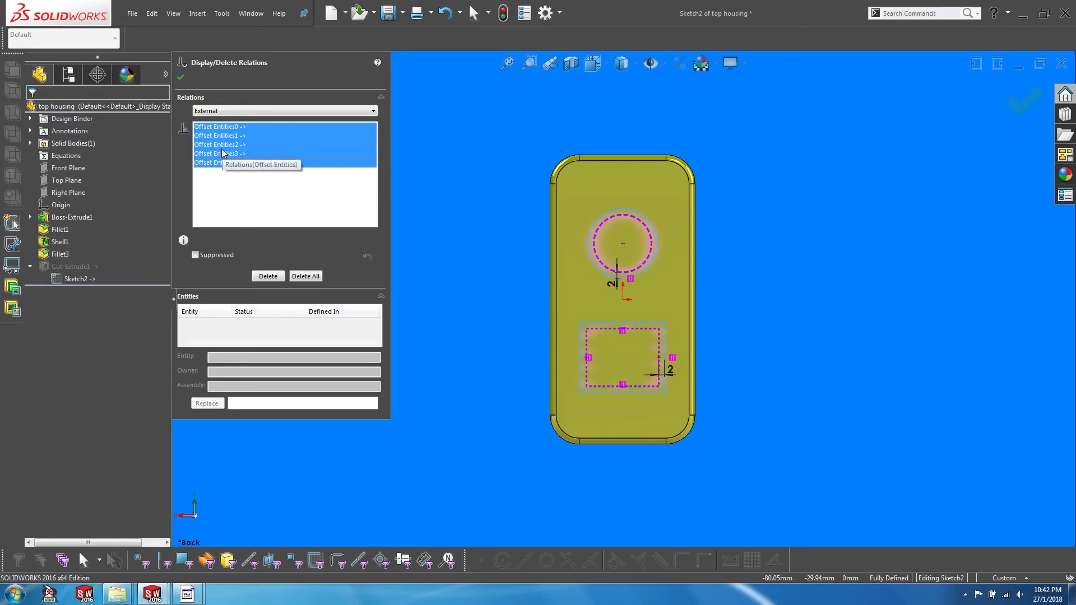
{"action": "key", "text": "Delete"}
{"action": "left_click", "coordinate": [181, 82]}
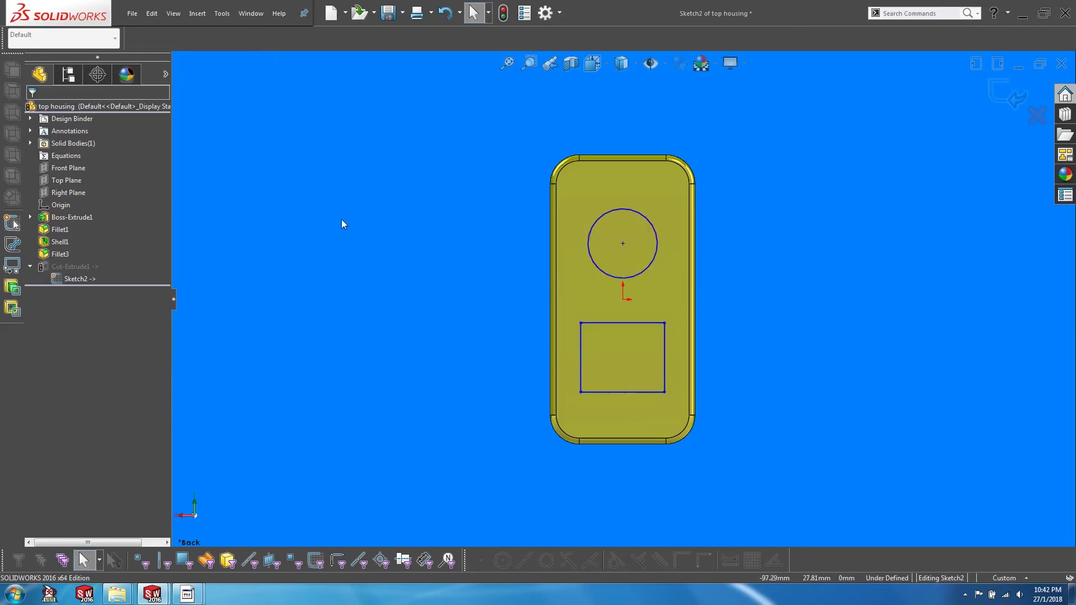